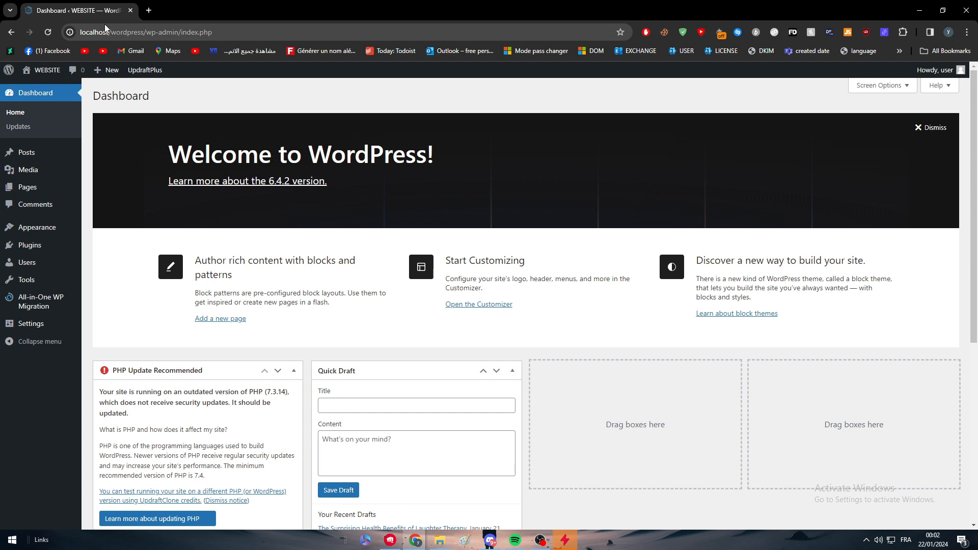
Open wordpress.com in a new browser tab
left_click(148, 10)
type("wordpress.com")
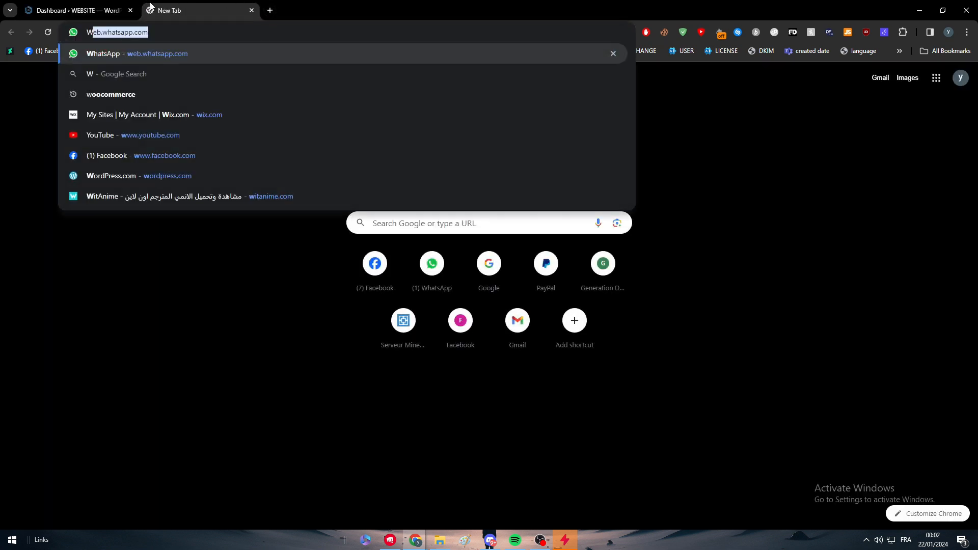
key("Return")
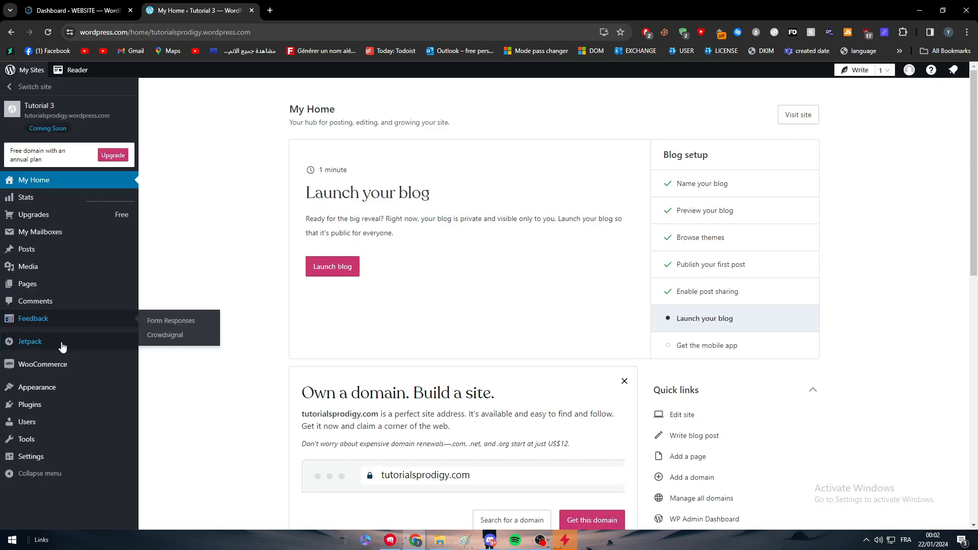
Open the WordPress.com site's Plugins page and browse the offered plugins
left_click(42, 411)
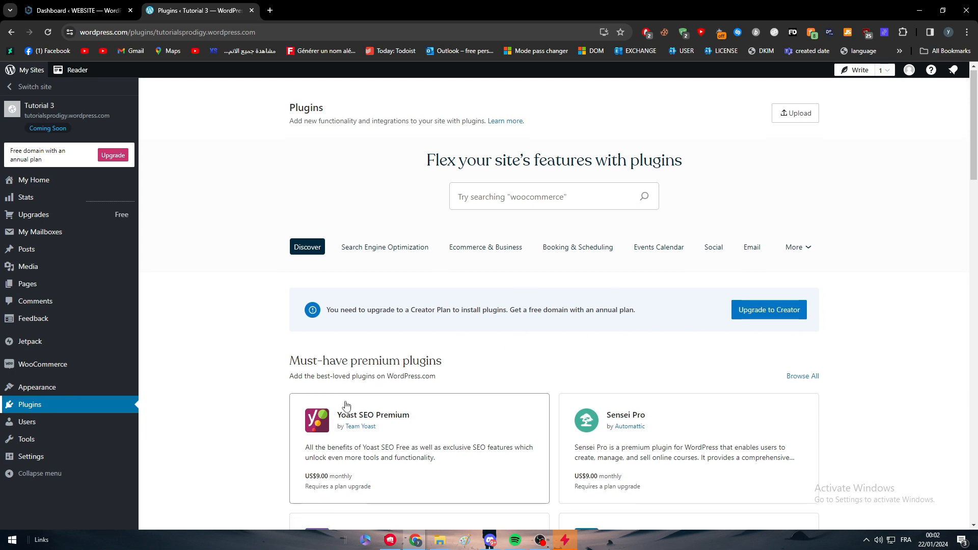
scroll(347, 377, "down", 6)
scroll(350, 365, "down", 4)
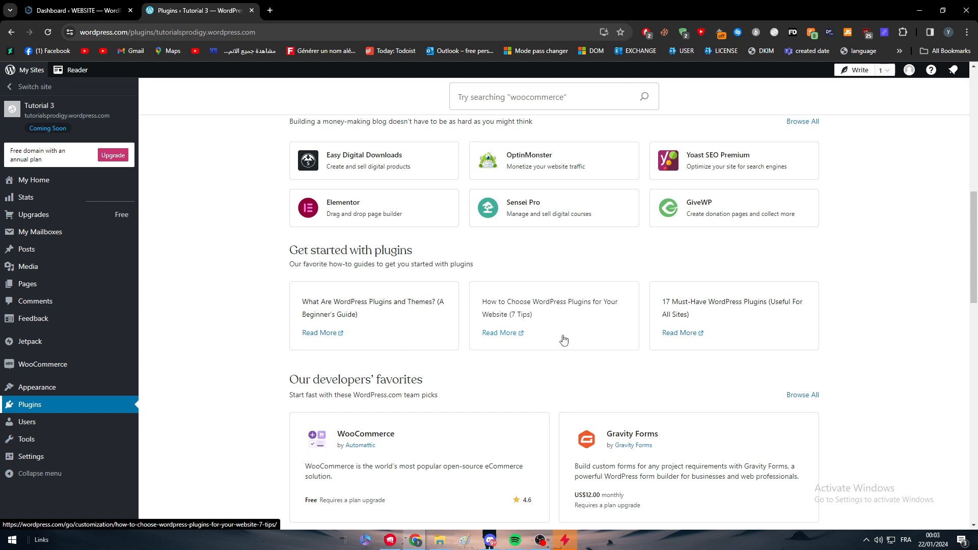
Close the WordPress.com tab and open the local site's installed plugins list
left_click(105, 9)
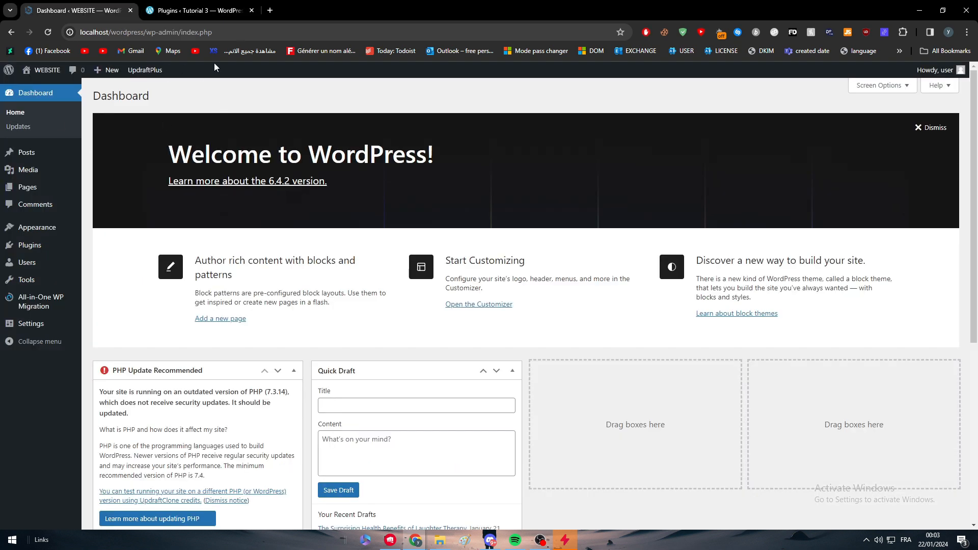
left_click(251, 11)
mouse_move(56, 248)
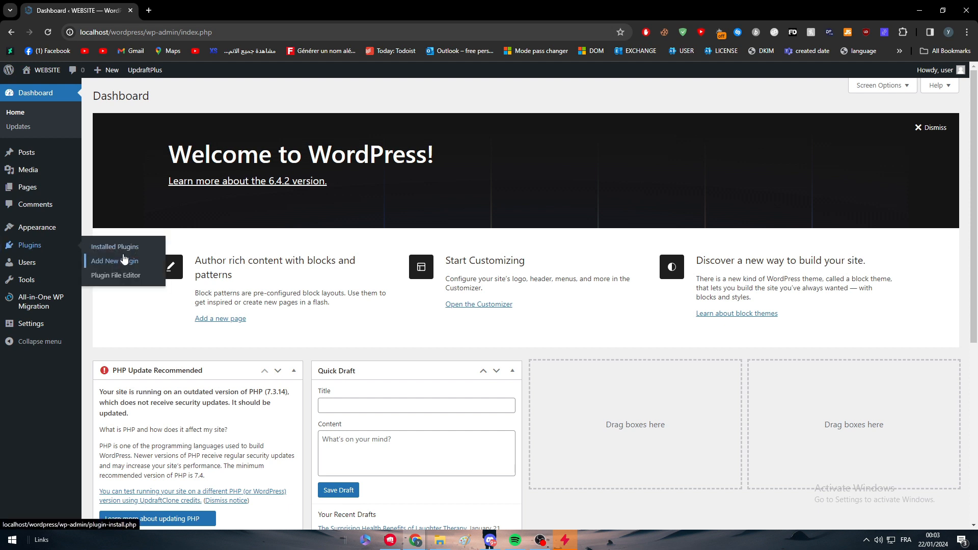
left_click(123, 253)
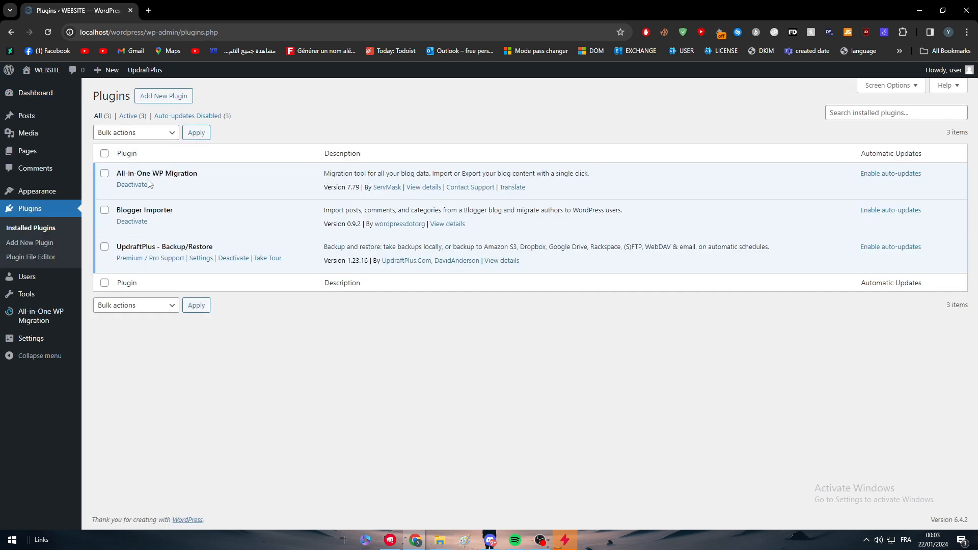
Highlight the All-in-One WP Migration and UpdraftPlus plugin names in the installed list
left_click_drag(130, 174, 257, 178)
left_click(256, 178)
double_click(127, 248)
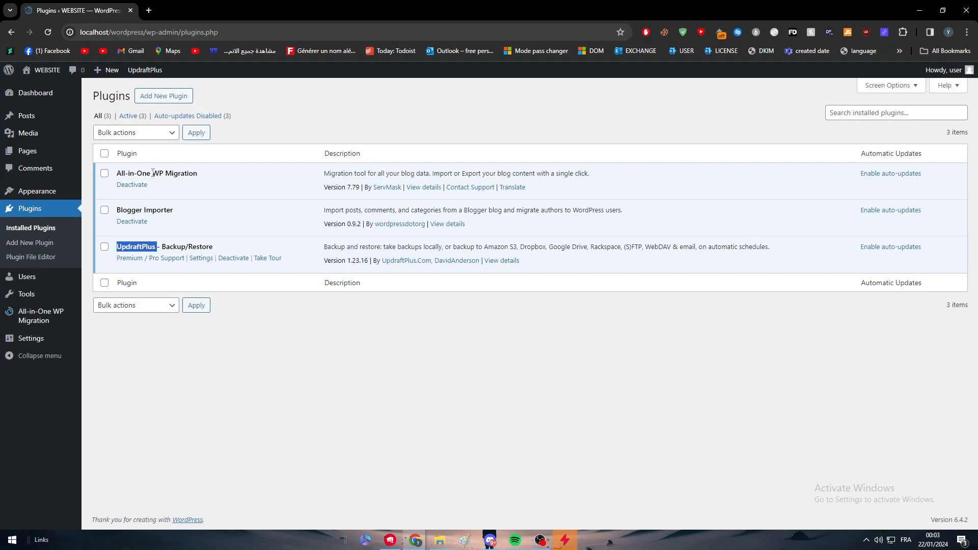
triple_click(198, 172)
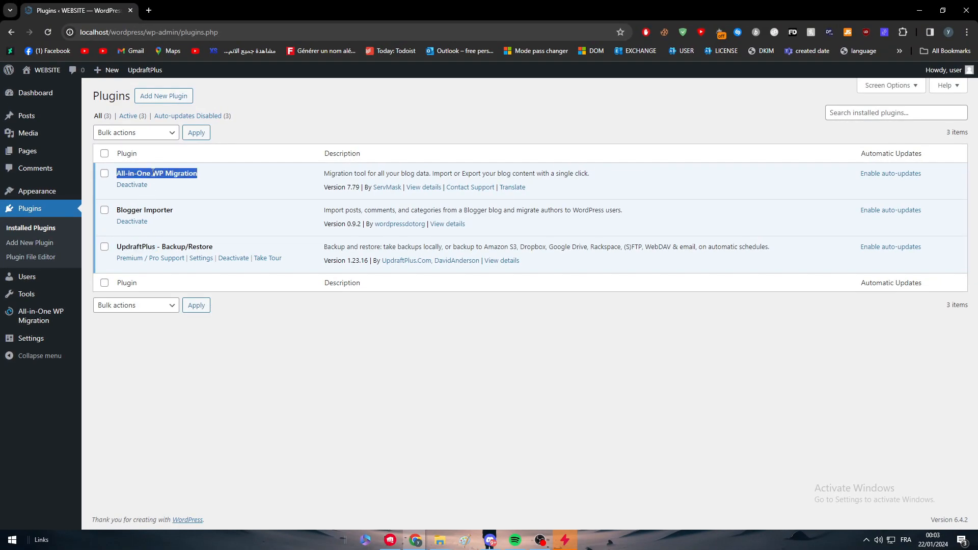
triple_click(160, 247)
triple_click(199, 247)
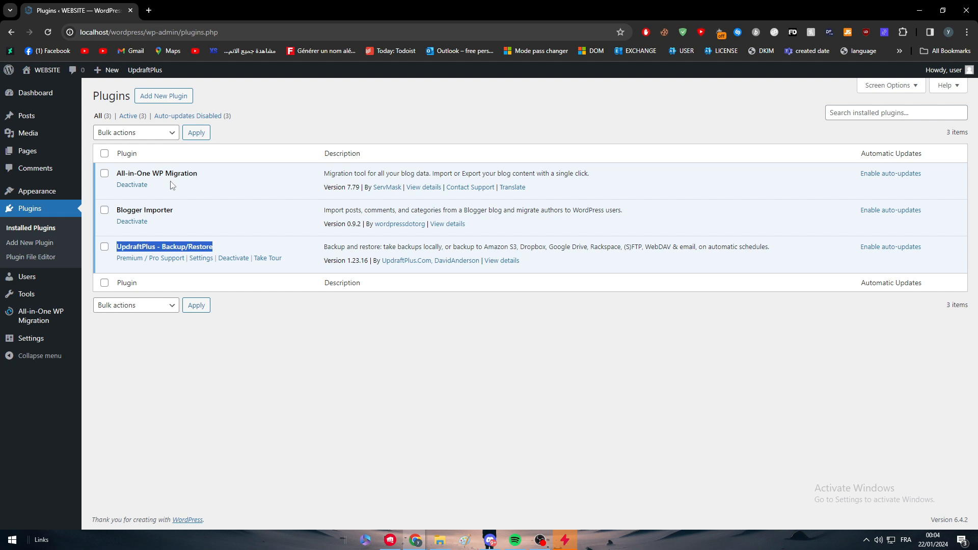
Search the Add Plugins directory for ALL to locate All-in-One WP Migration
left_click(206, 162)
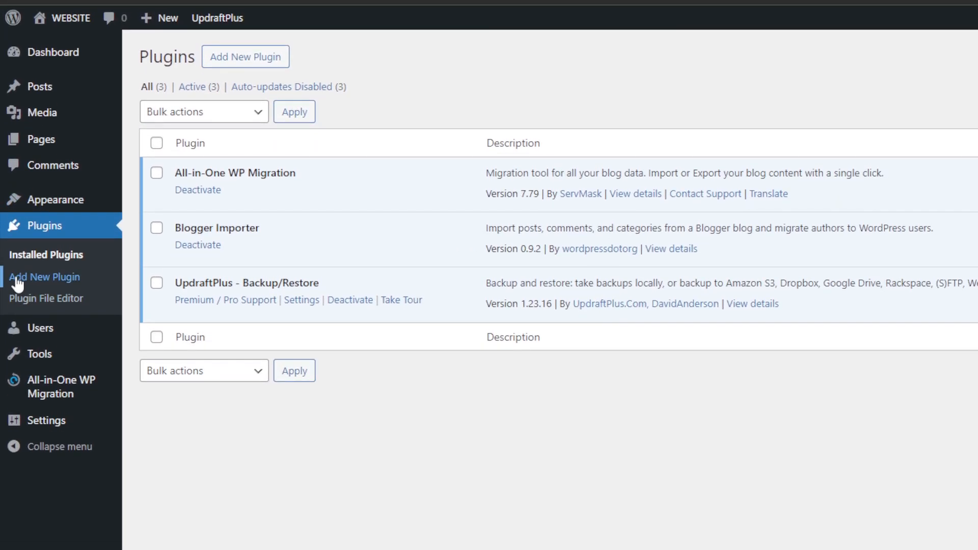
left_click(18, 280)
left_click(881, 127)
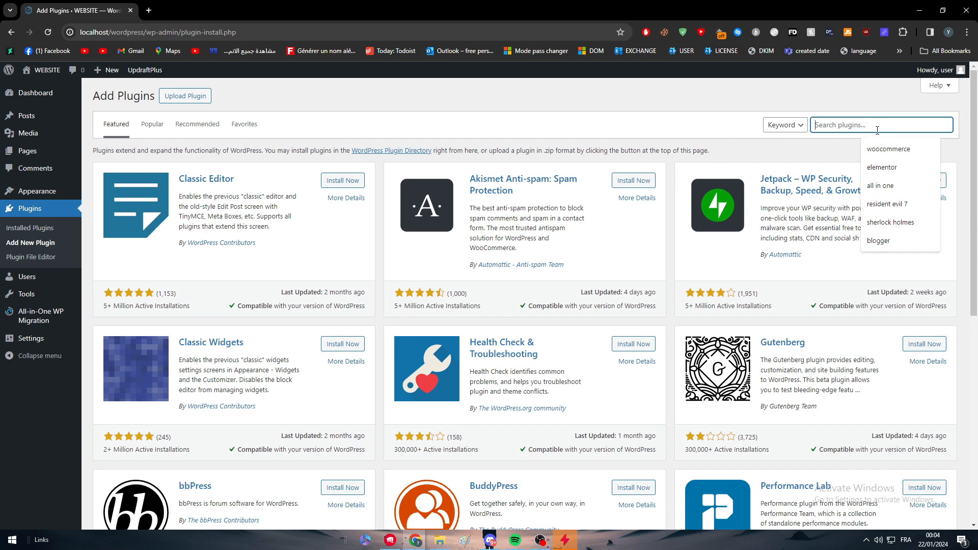
type("ALL")
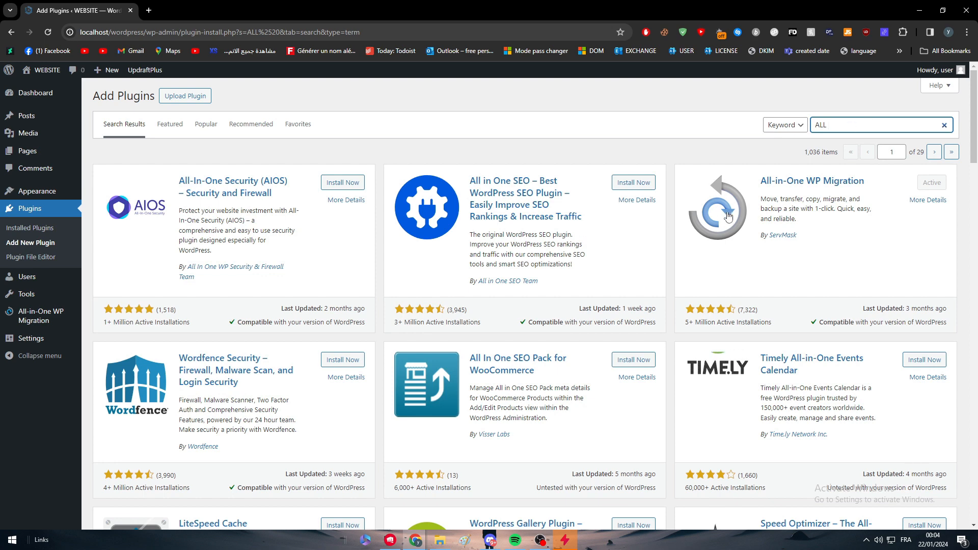
left_click(935, 179)
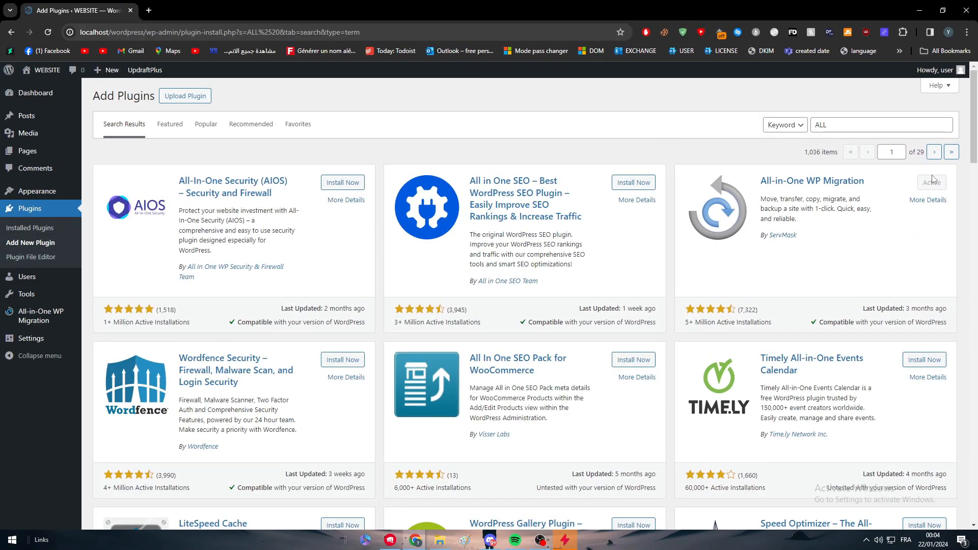
Open the All-in-One WP Migration export page and expand its advanced options
mouse_move(56, 331)
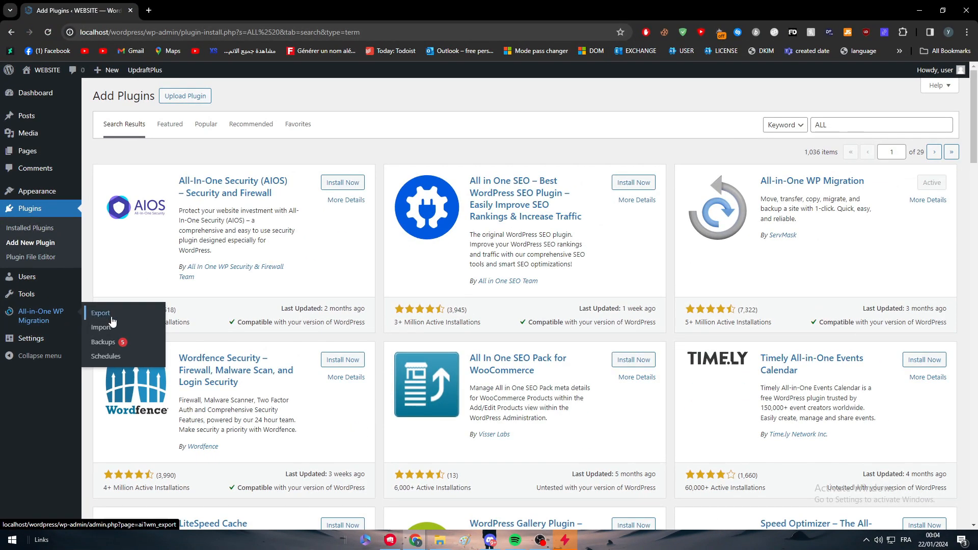
left_click(93, 313)
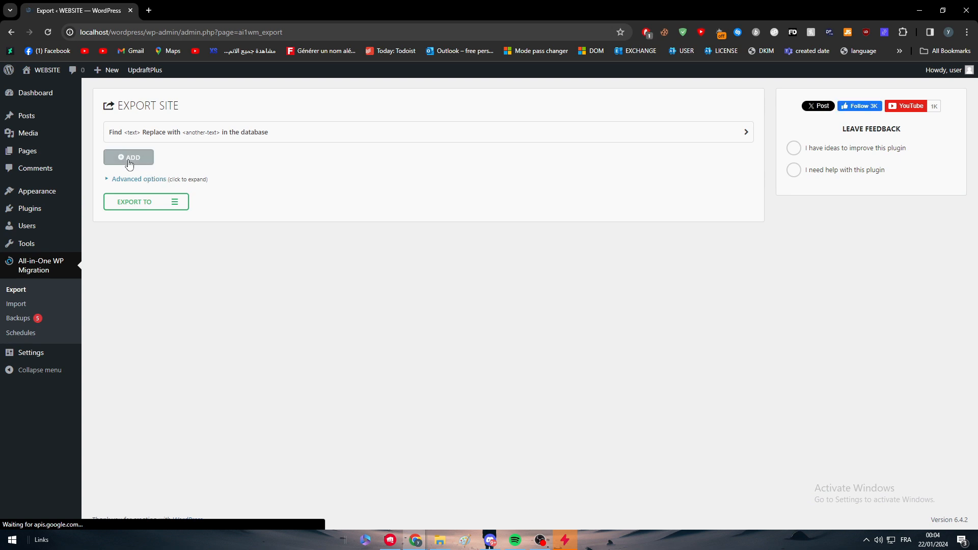
left_click(114, 179)
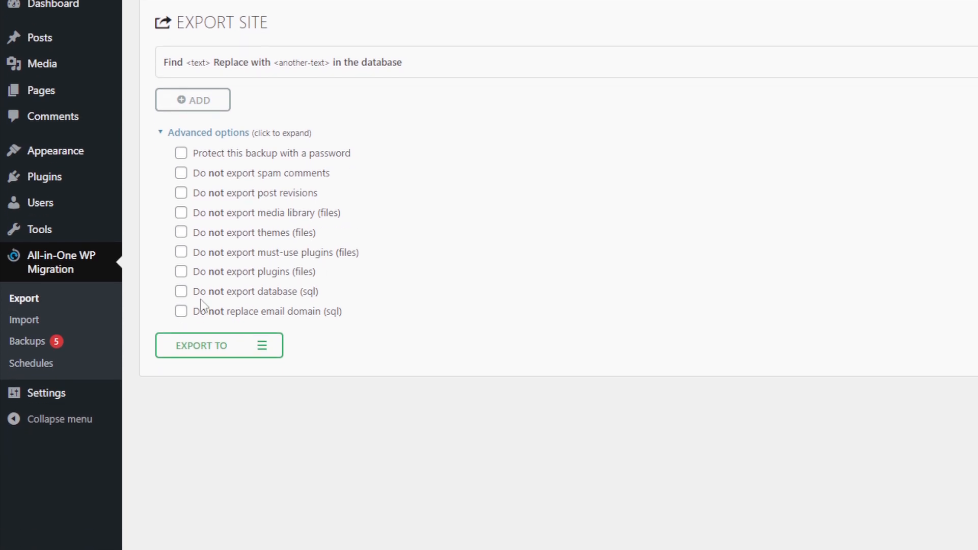
Toggle advanced export options, including Do not replace email domain, and collapse the options list
left_click(189, 428)
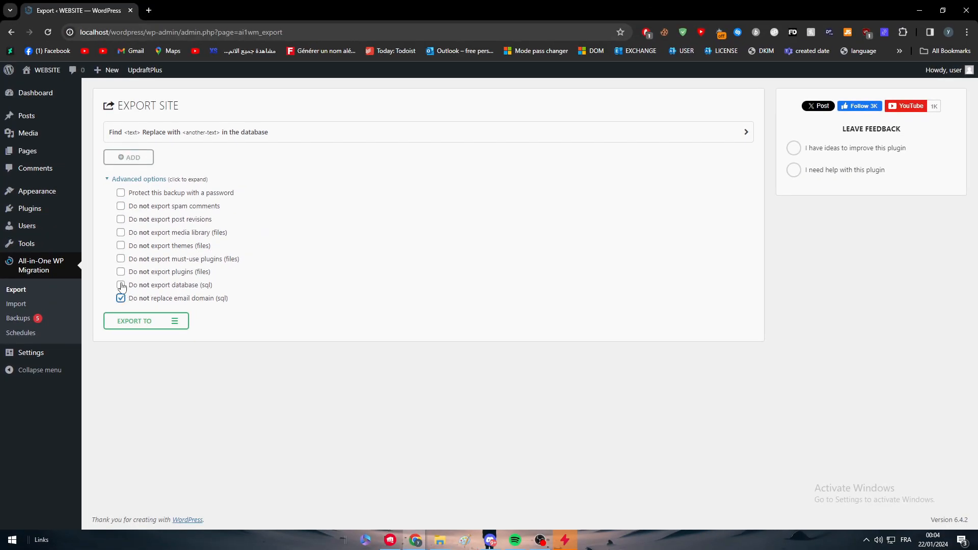
left_click(129, 209)
double_click(174, 219)
left_click(174, 220)
left_click(108, 179)
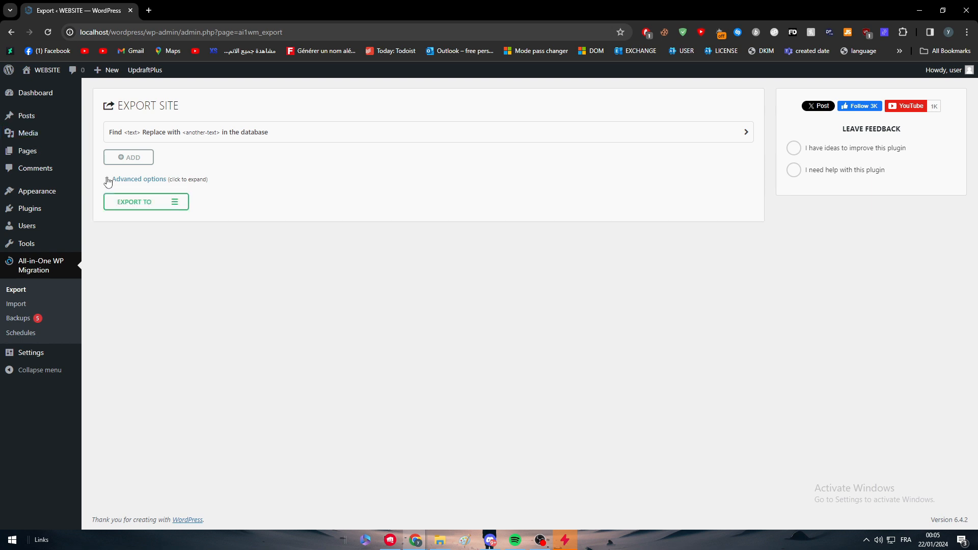
Export the site to a file and close the download dialog
left_click(132, 206)
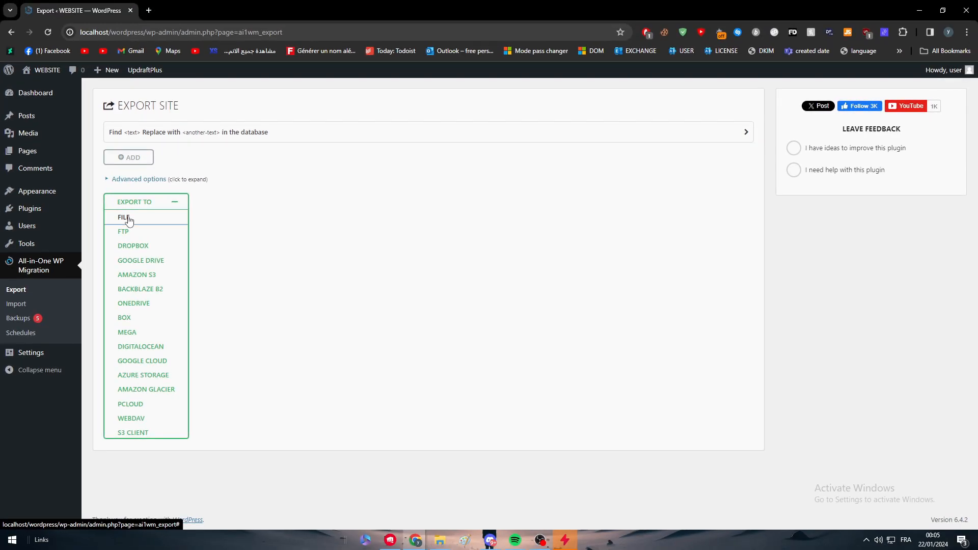
left_click(191, 277)
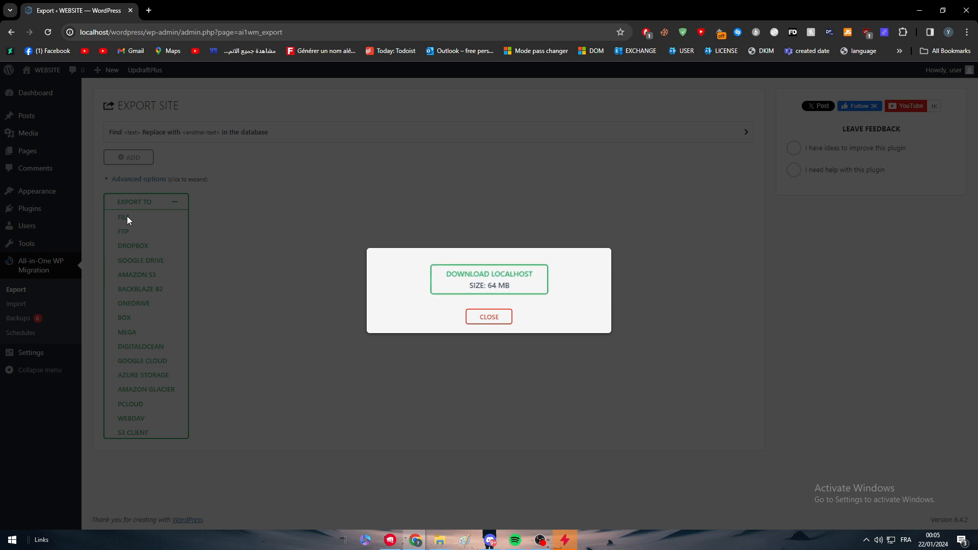
left_click(508, 321)
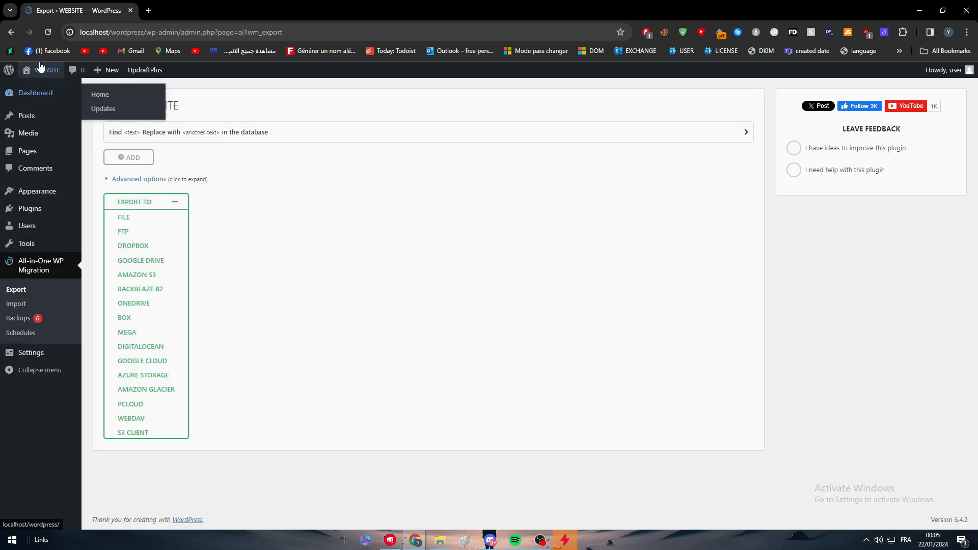
Open the site's front end, installed plugins and posts list in new tabs
mouse_move(40, 71)
middle_click(43, 89)
middle_click(29, 209)
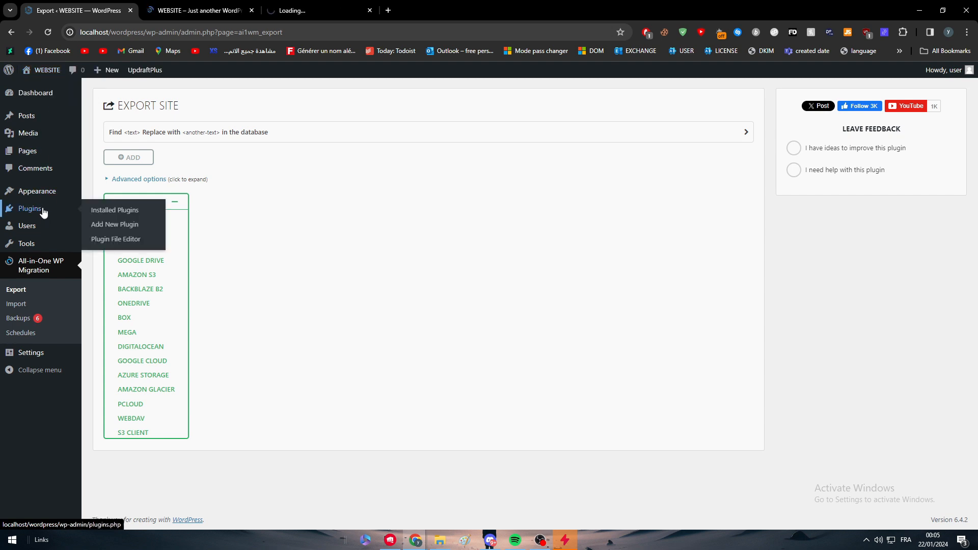
middle_click(27, 115)
left_click(199, 10)
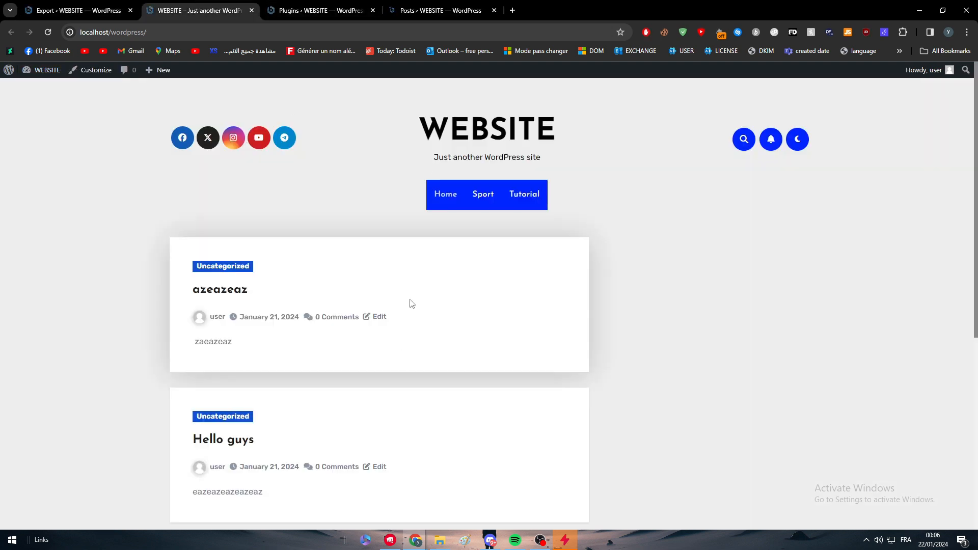
Browse the site's front end, opening the Uncategorized category and both posts
scroll(397, 286, "down", 4)
scroll(313, 231, "up", 4)
scroll(321, 244, "down", 6)
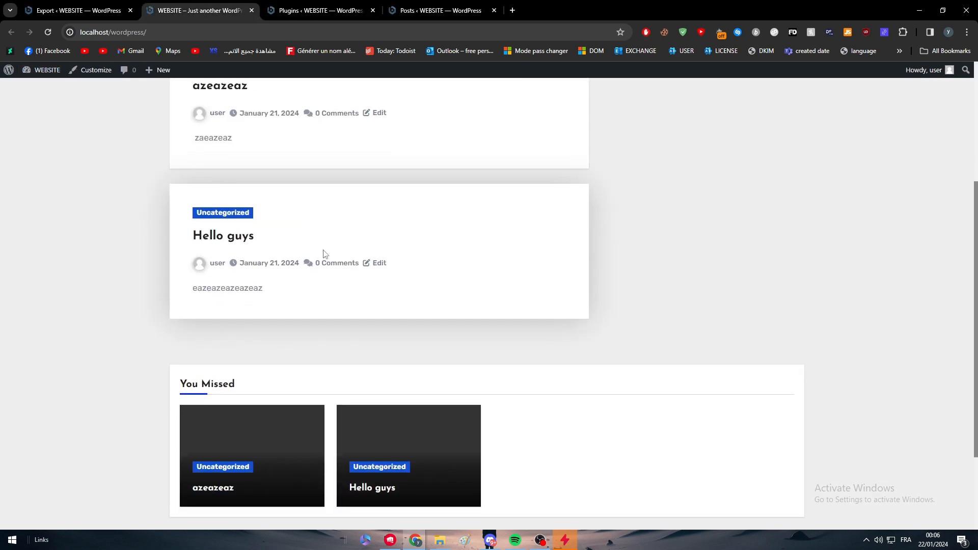
scroll(313, 244, "up", 6)
left_click(220, 275)
scroll(326, 299, "down", 5)
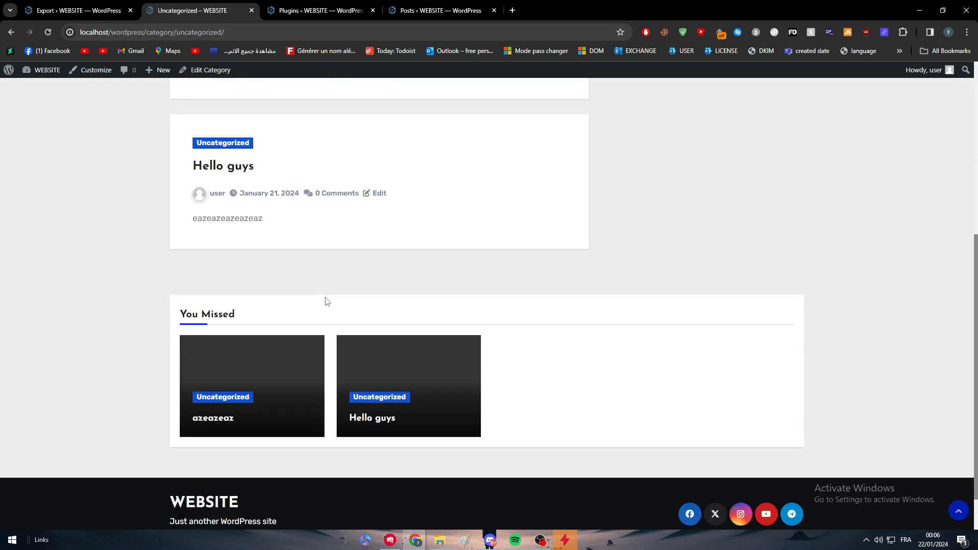
scroll(268, 216, "up", 1)
left_click(232, 219)
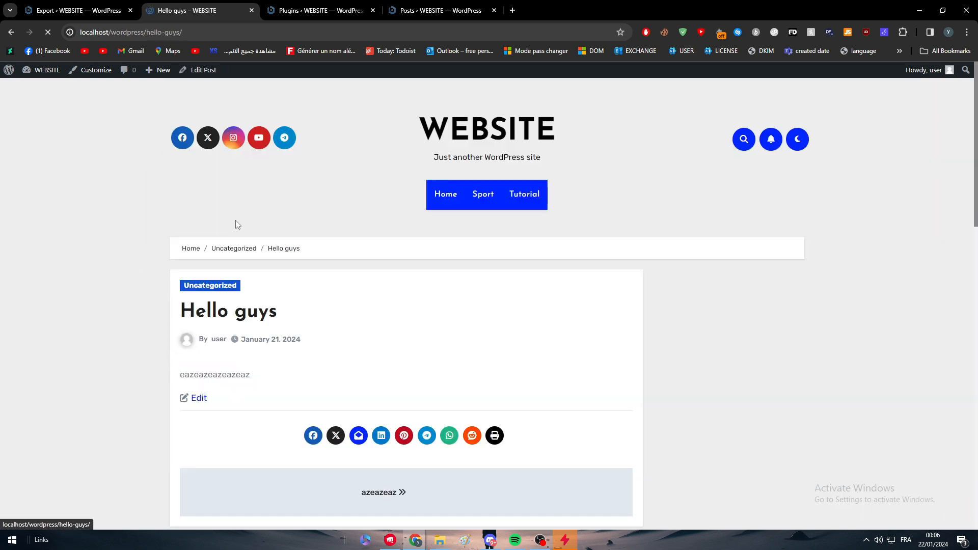
scroll(427, 341, "down", 2)
left_click(382, 391)
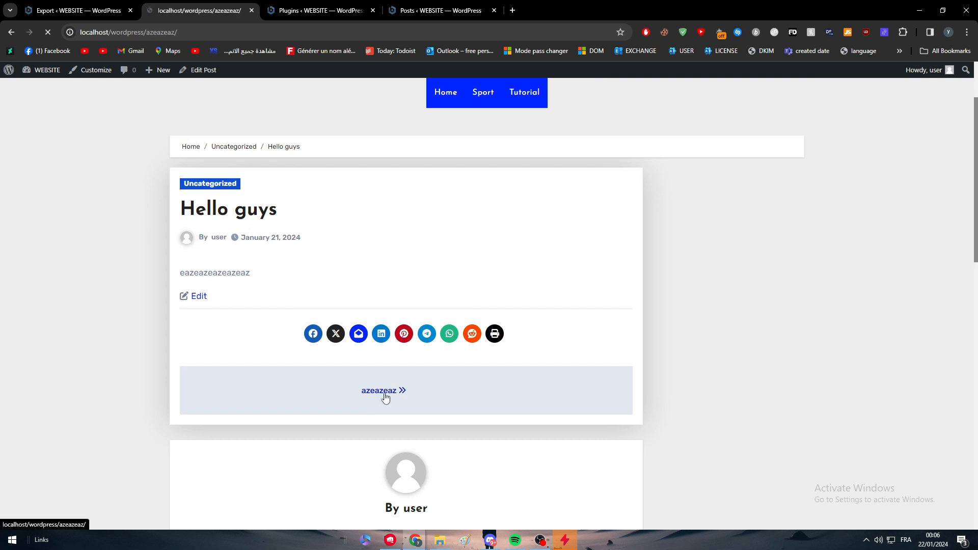
scroll(301, 313, "down", 4)
Review the plugins, posts and media library in the admin tabs and return to the export page
left_click(371, 5)
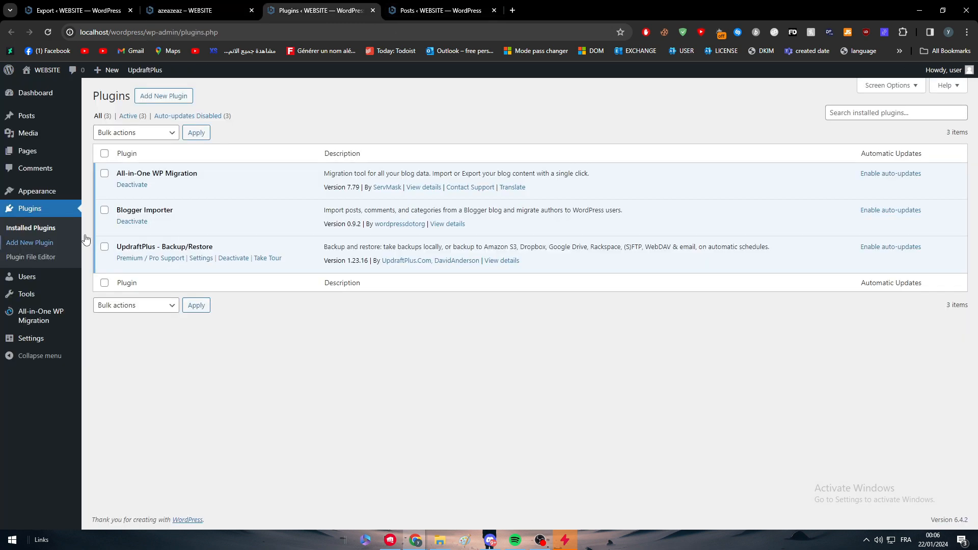
left_click(441, 10)
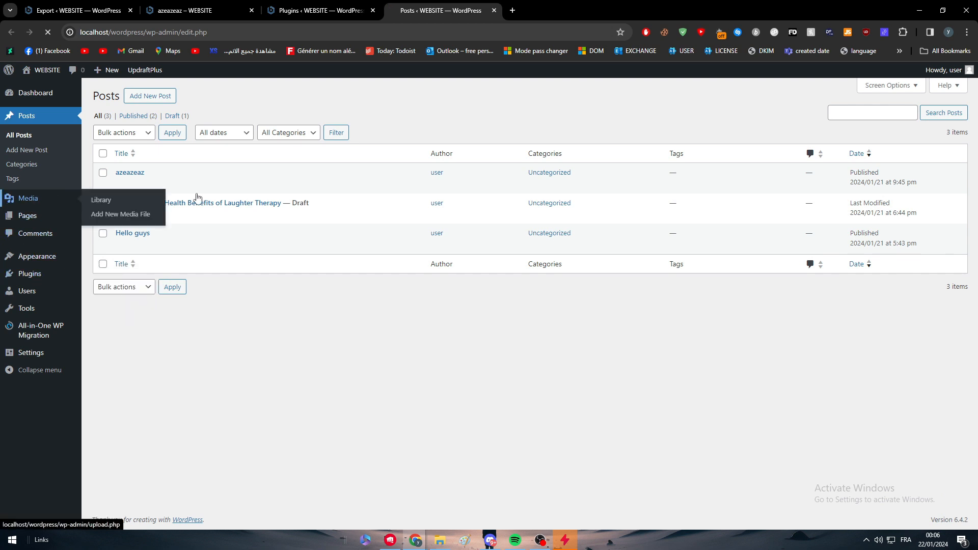
left_click(102, 197)
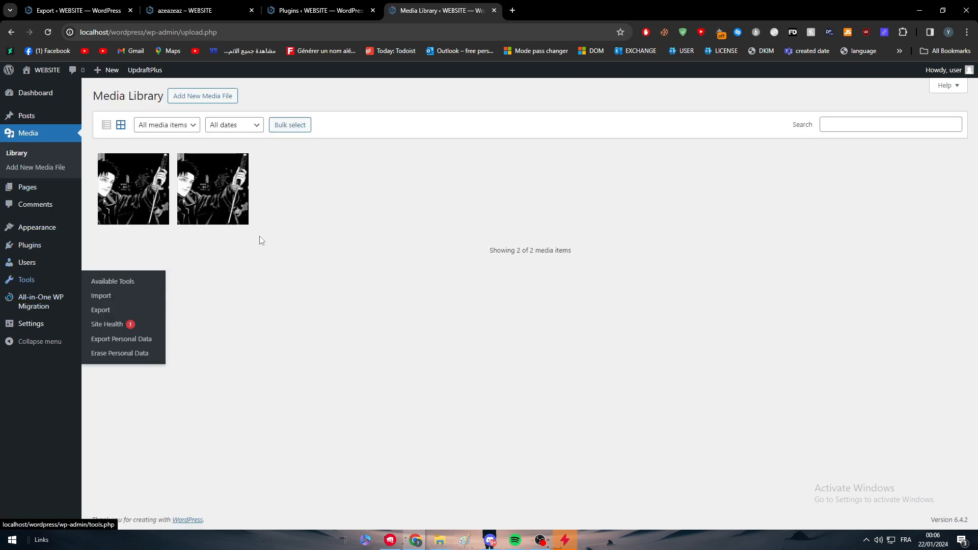
left_click(201, 6)
scroll(260, 174, "up", 1)
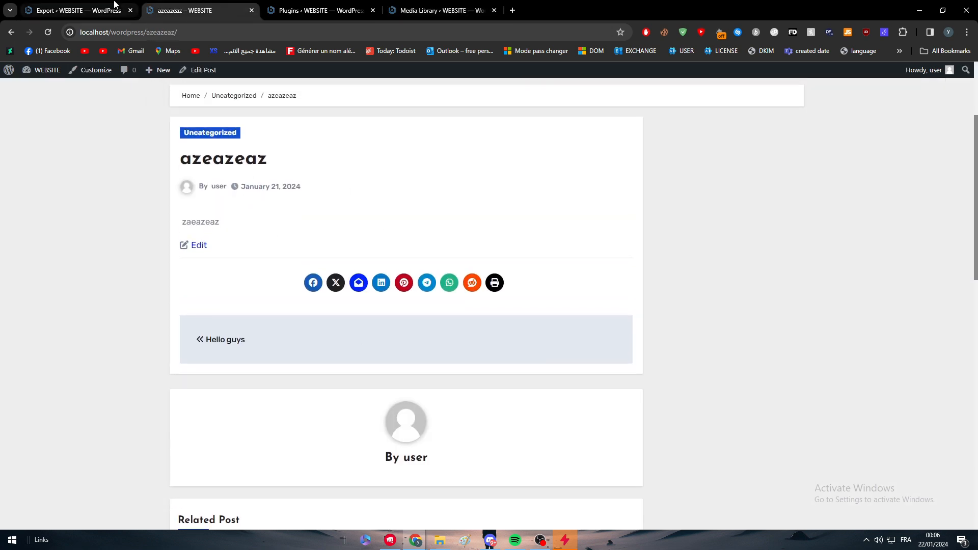
left_click(115, 7)
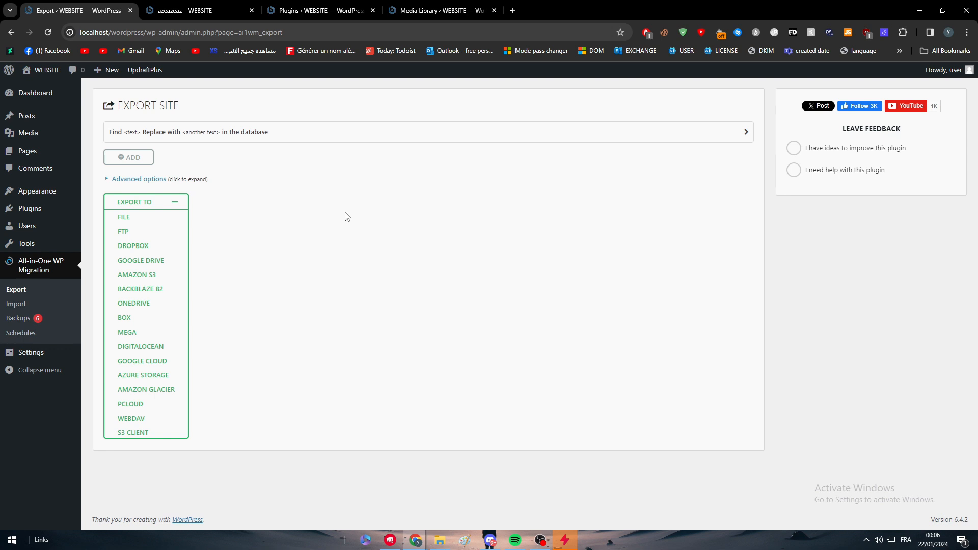
Open hostinger.com in a new browser tab
left_click(511, 11)
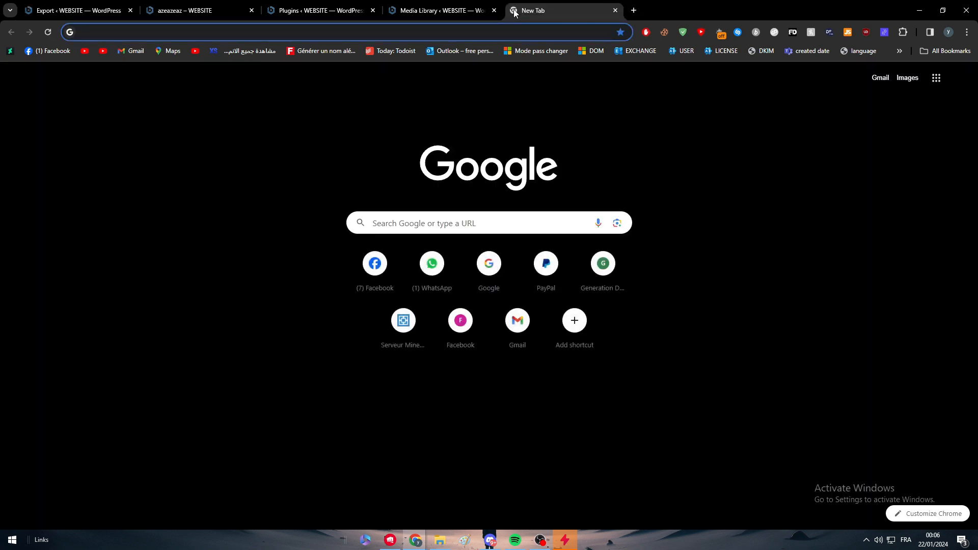
type("hostinger.com")
key("Return")
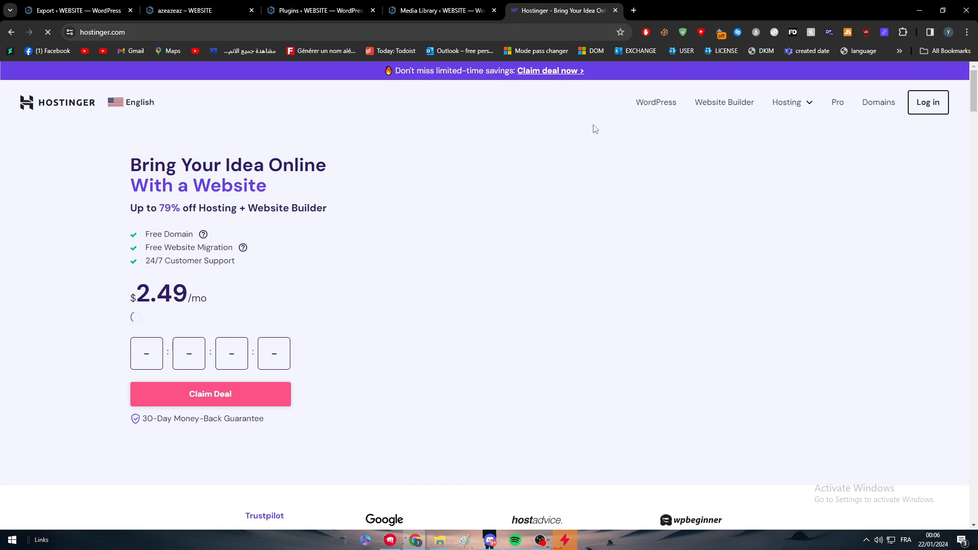
Log in to the Hostinger account from its homepage to reach hPanel
left_click(940, 104)
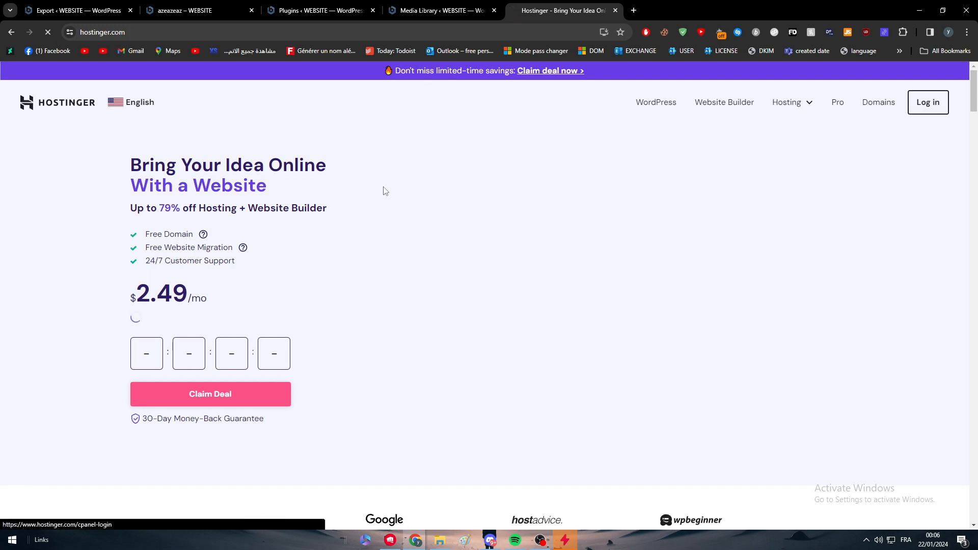
left_click(444, 345)
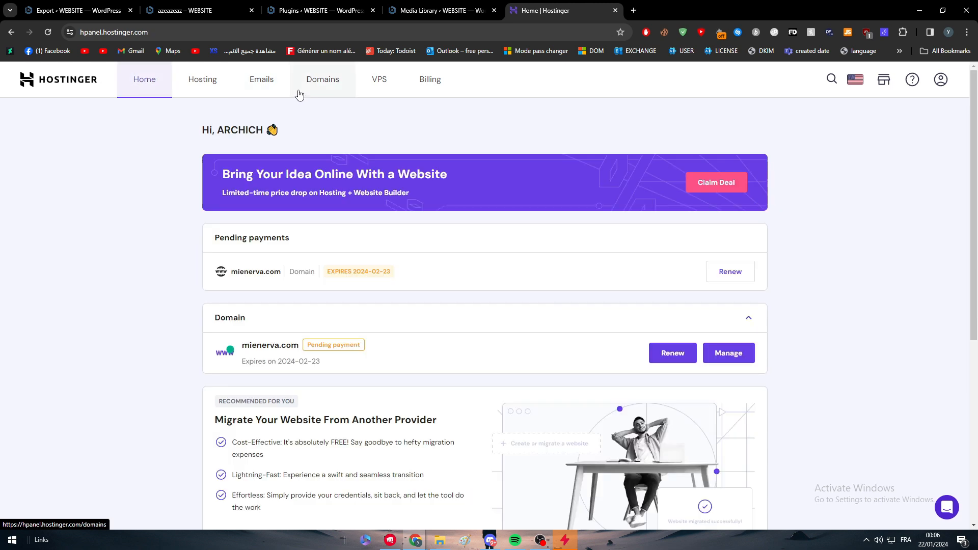
Browse the Domains and Hosting sections of hPanel
left_click(300, 94)
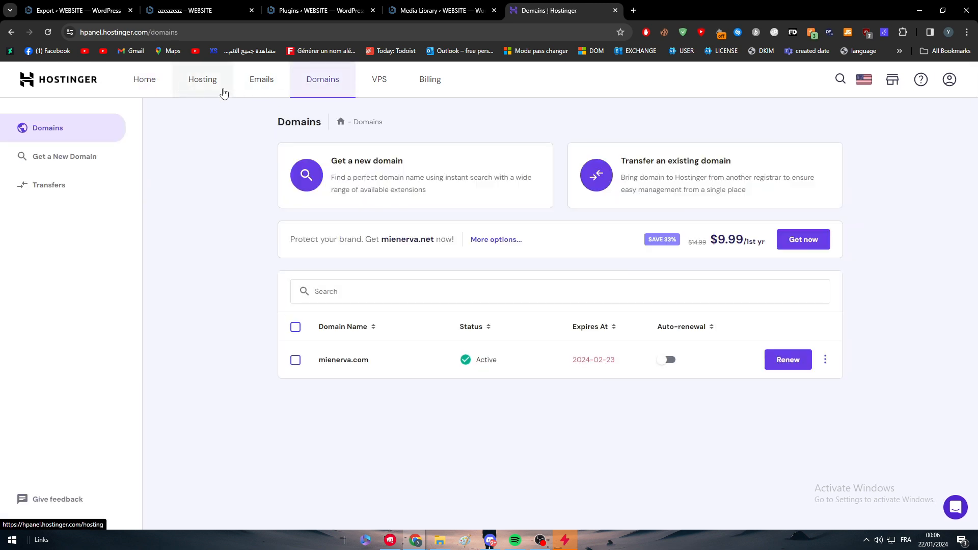
left_click(220, 91)
left_click(324, 83)
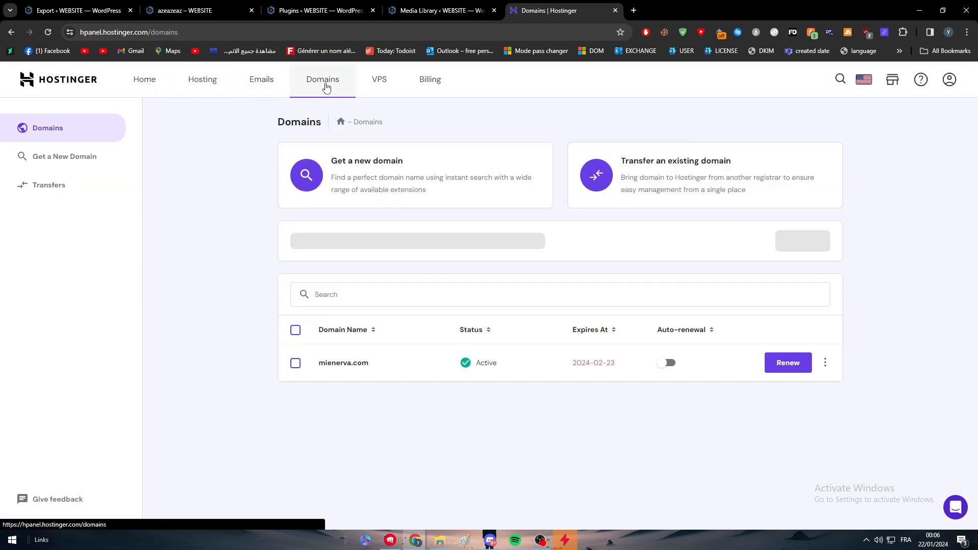
left_click(188, 81)
Scroll through and compare the features and prices of the Web Hosting plans
scroll(299, 229, "down", 5)
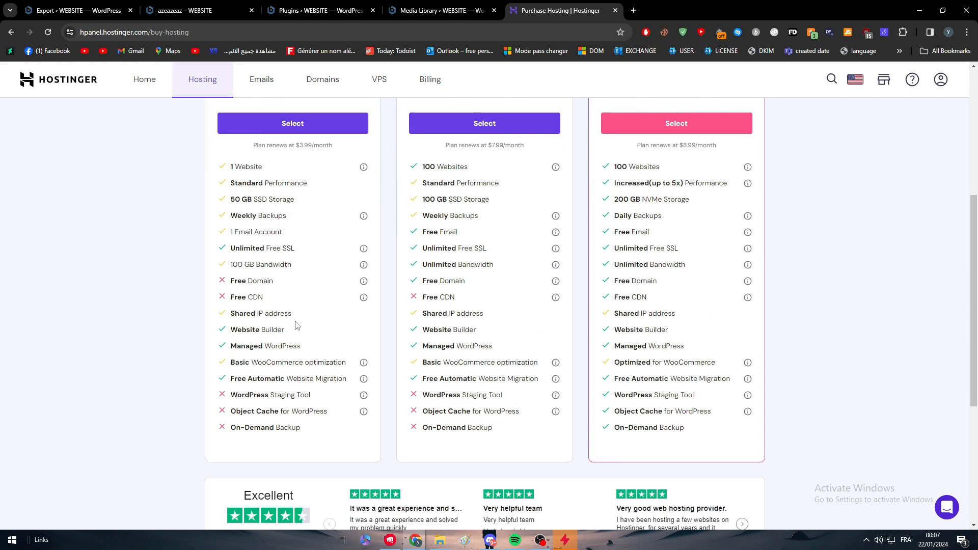
scroll(298, 254, "up", 2)
scroll(287, 447, "down", 1)
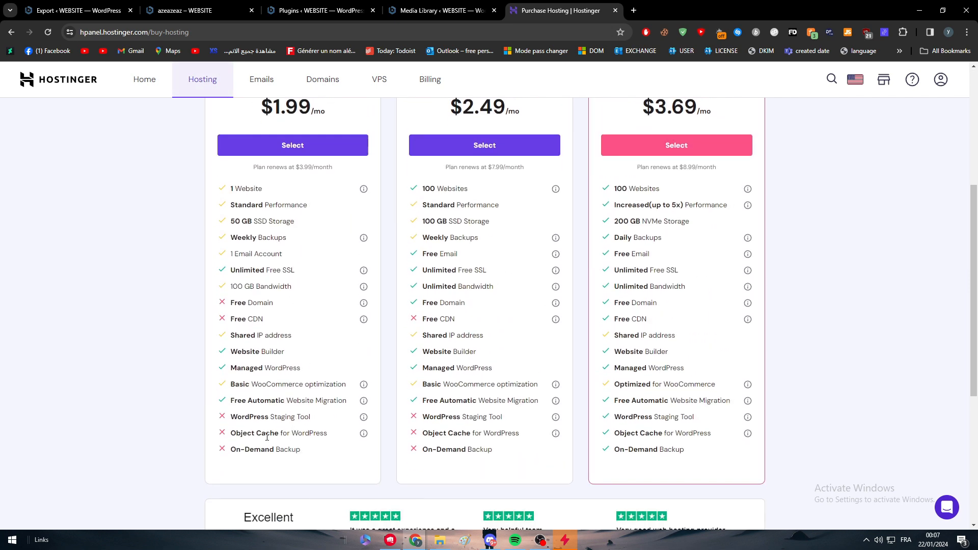
triple_click(686, 417)
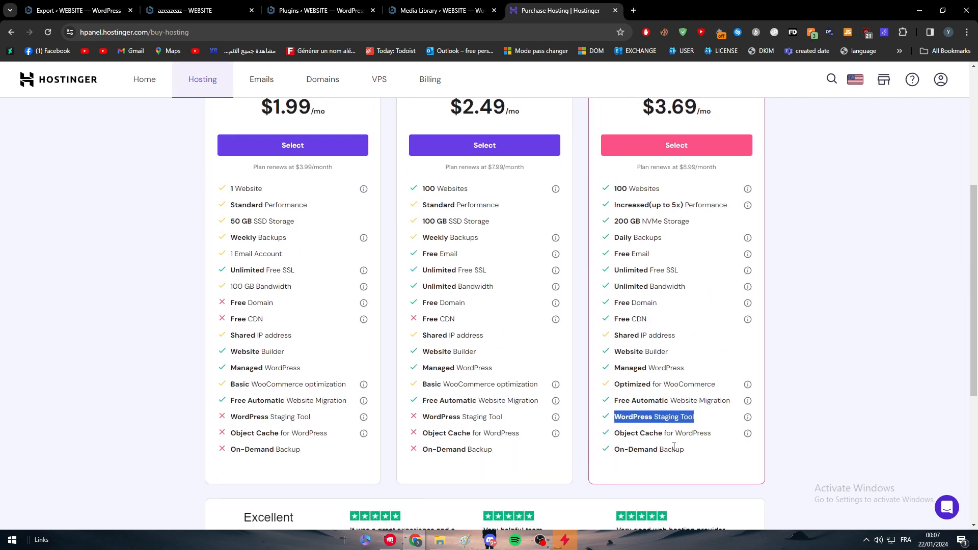
scroll(638, 420, "up", 2)
left_click_drag(643, 209, 702, 206)
scroll(709, 219, "down", 5)
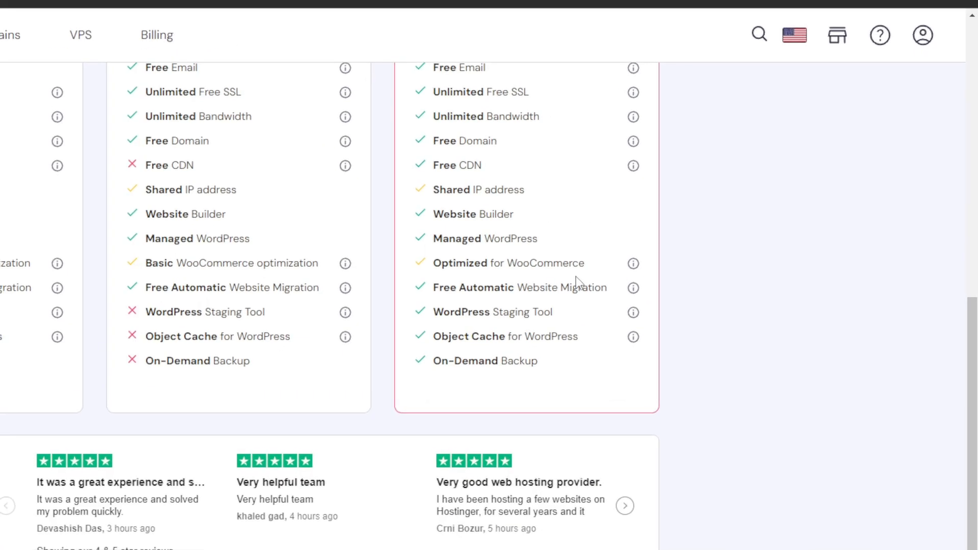
scroll(683, 214, "up", 2)
scroll(682, 214, "up", 6)
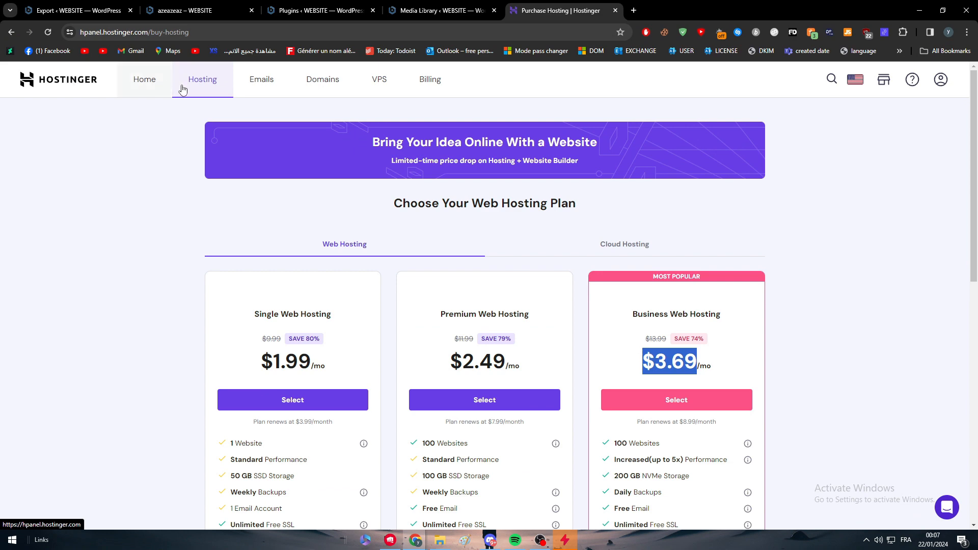
left_click(931, 34)
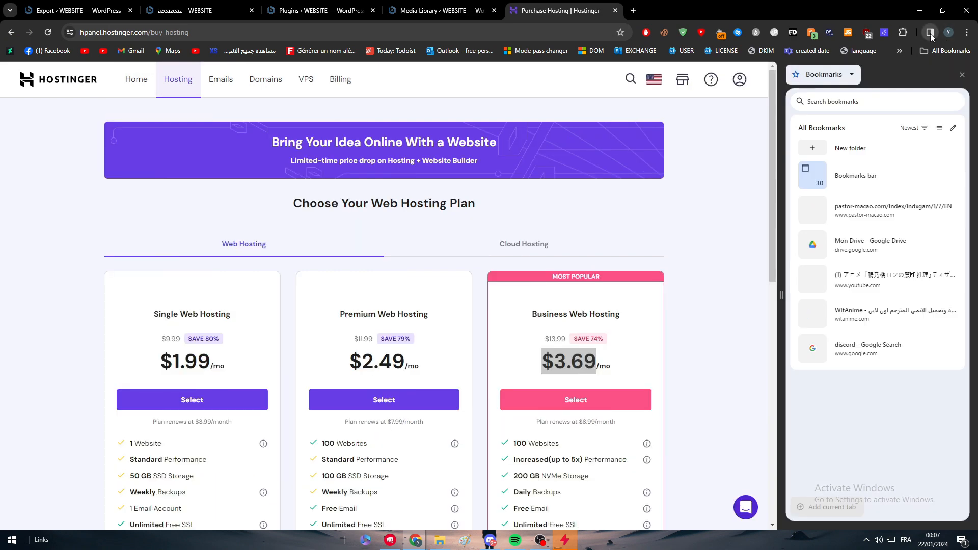
left_click(930, 33)
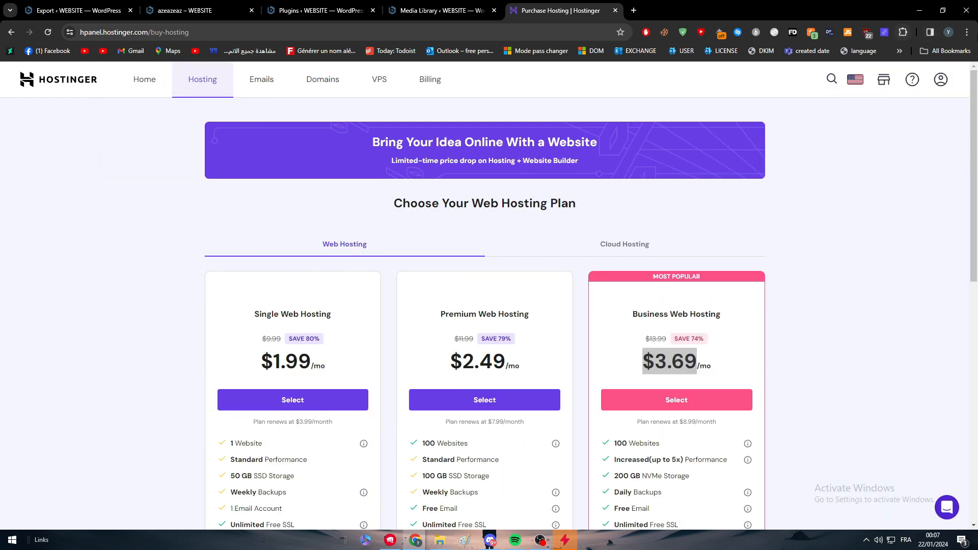
left_click(966, 33)
Return to the WordPress export page and collapse and reopen the Export To destination list
left_click(95, 5)
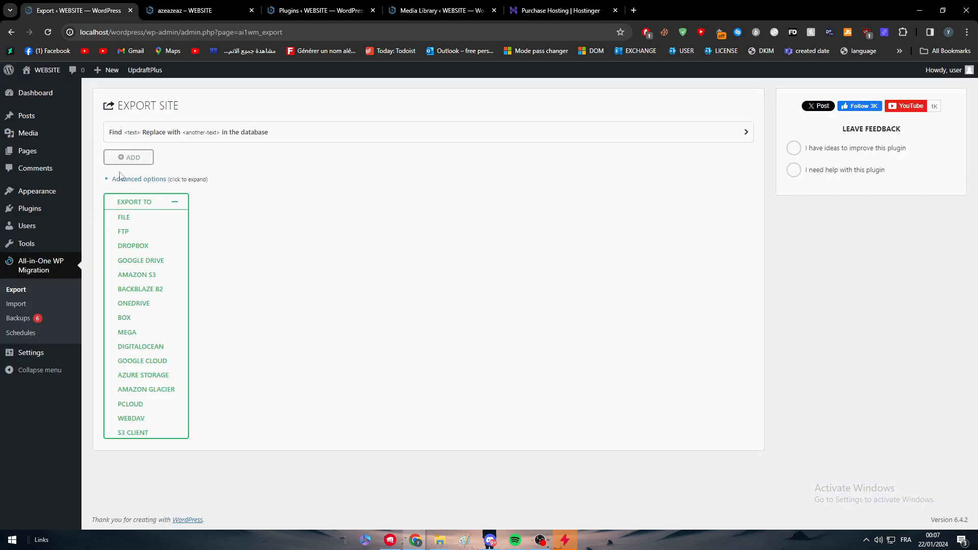
left_click(171, 206)
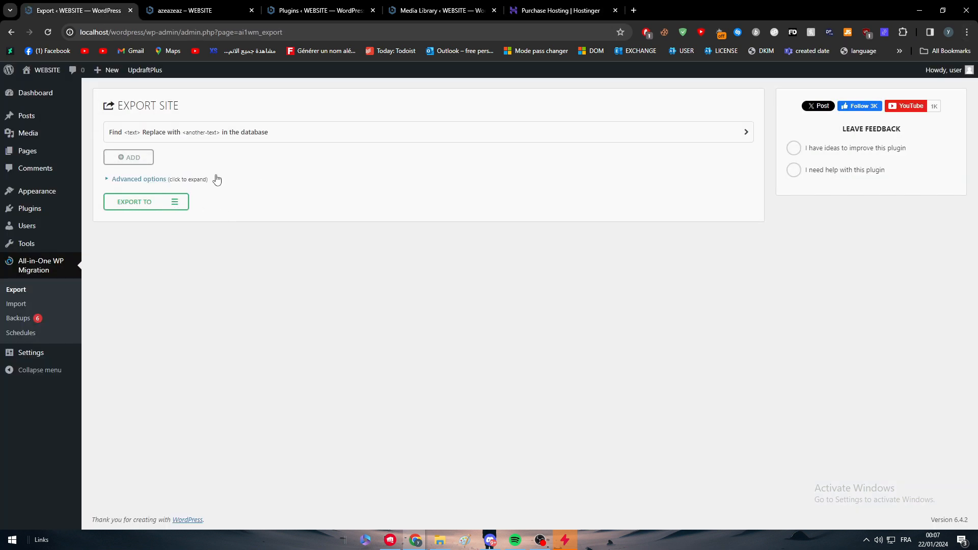
left_click(179, 204)
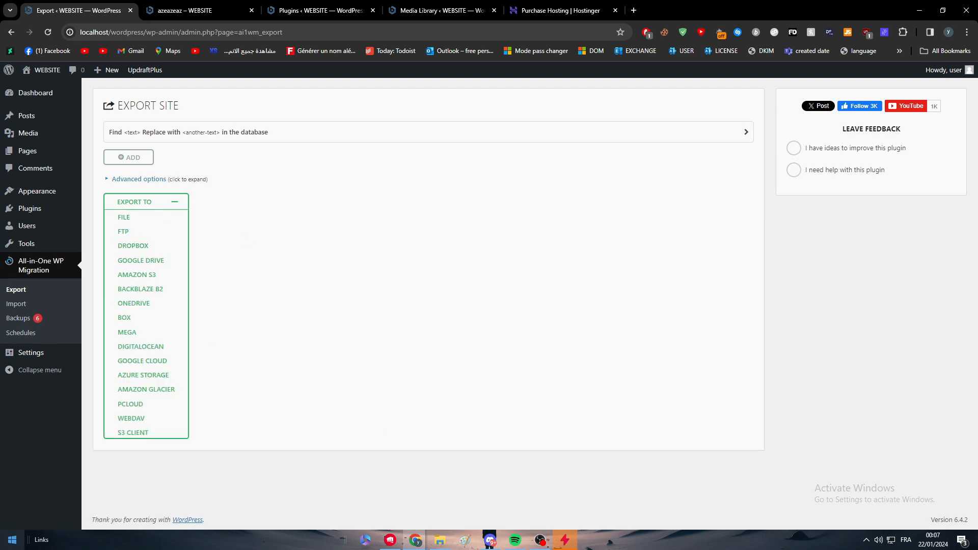
Search Google for ftp in a new tab
left_click(634, 10)
type("ftp")
key("Return")
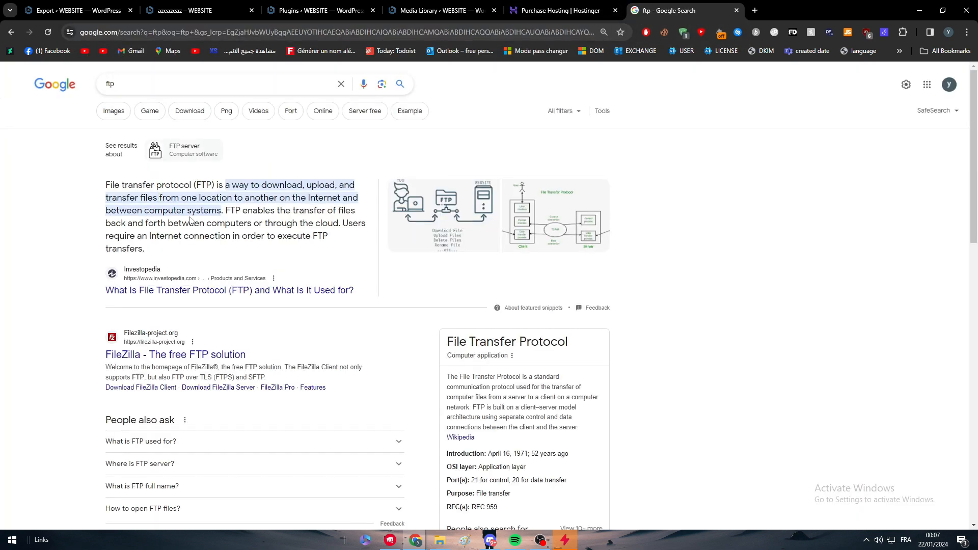
Launch FileZilla from the Start menu, dismiss its update notice, and minimize the window
left_click(12, 540)
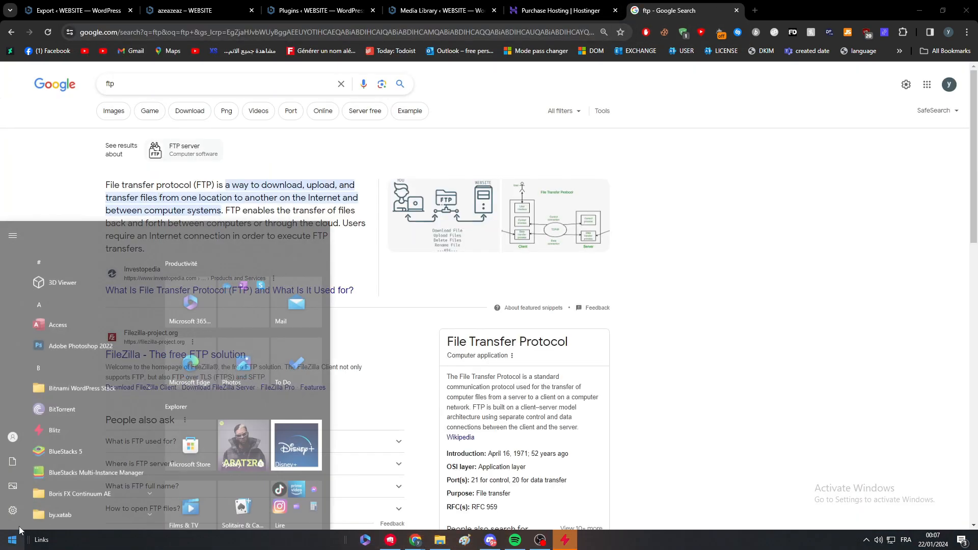
type("fil")
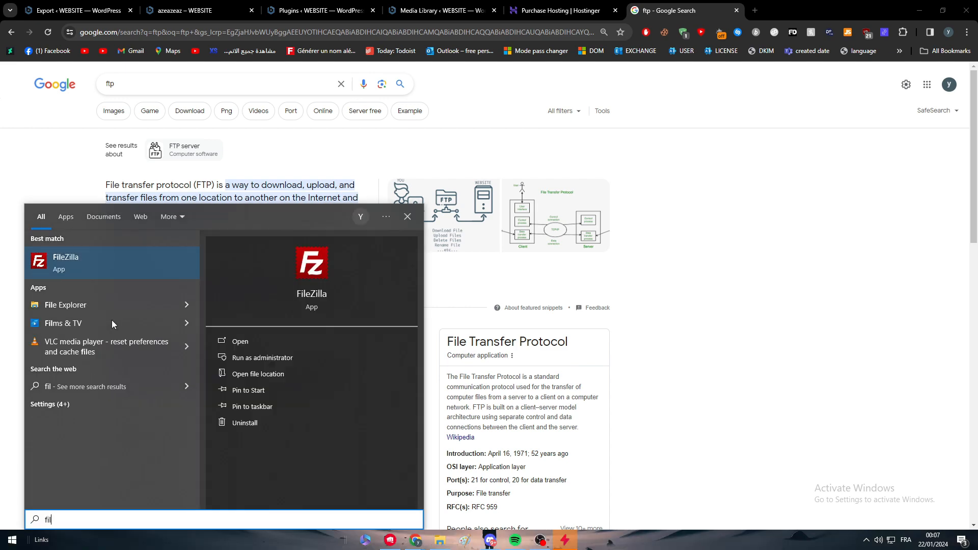
key("Return")
left_click(746, 162)
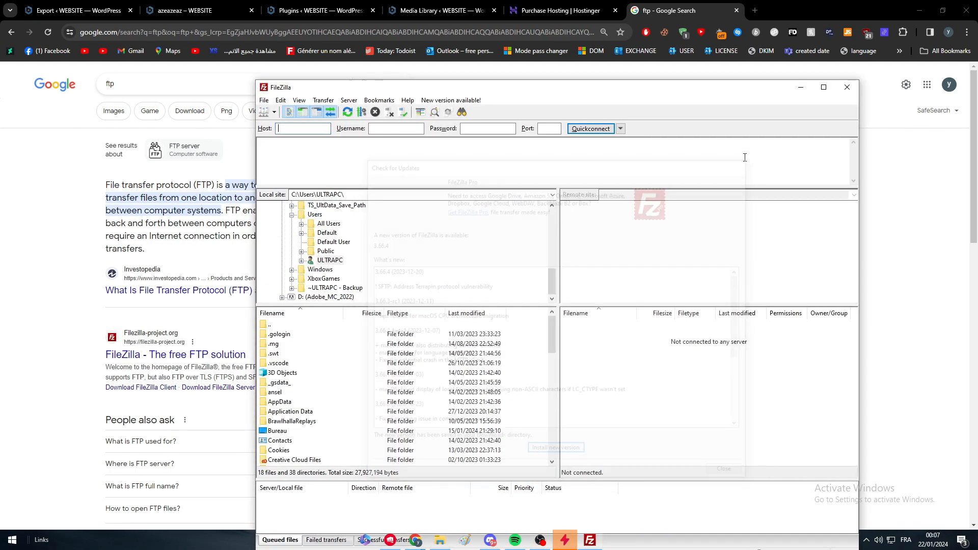
left_click_drag(711, 87, 434, 0)
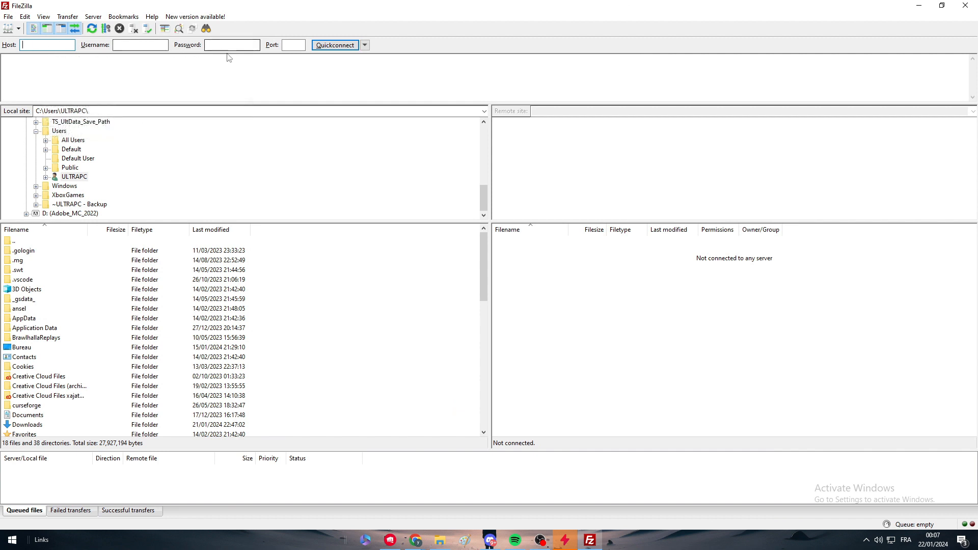
left_click(919, 5)
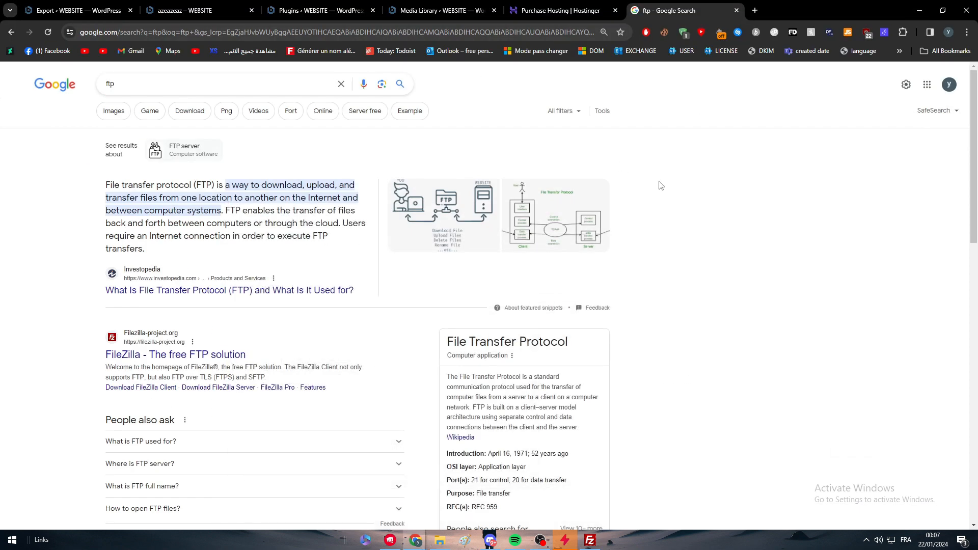
Search Google for filezilla and open a FileZilla screenshot from the image results
double_click(269, 87)
type("file")
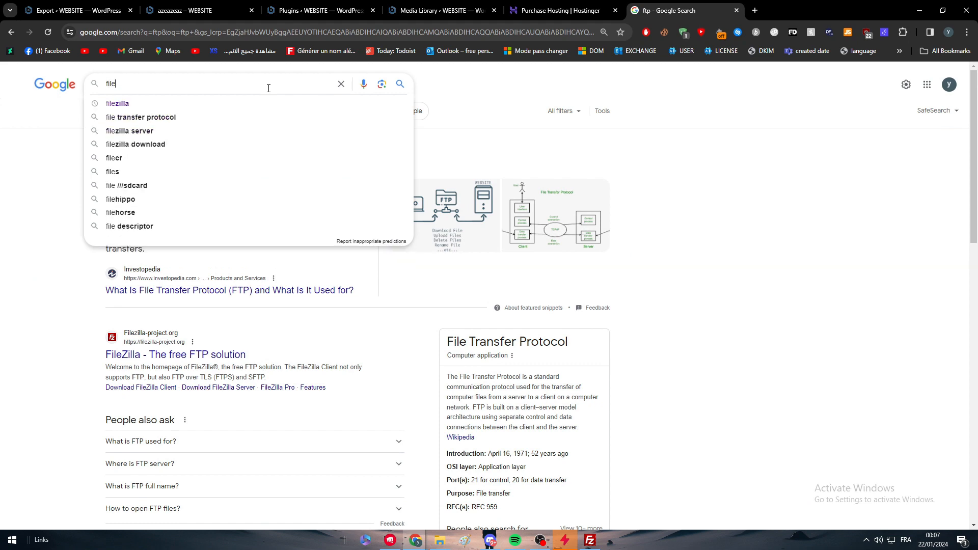
left_click(269, 102)
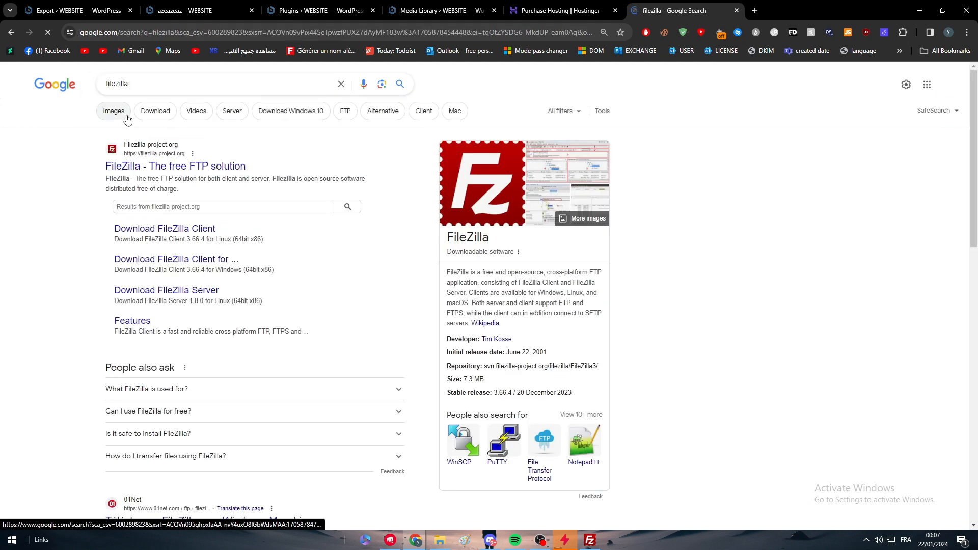
left_click(127, 112)
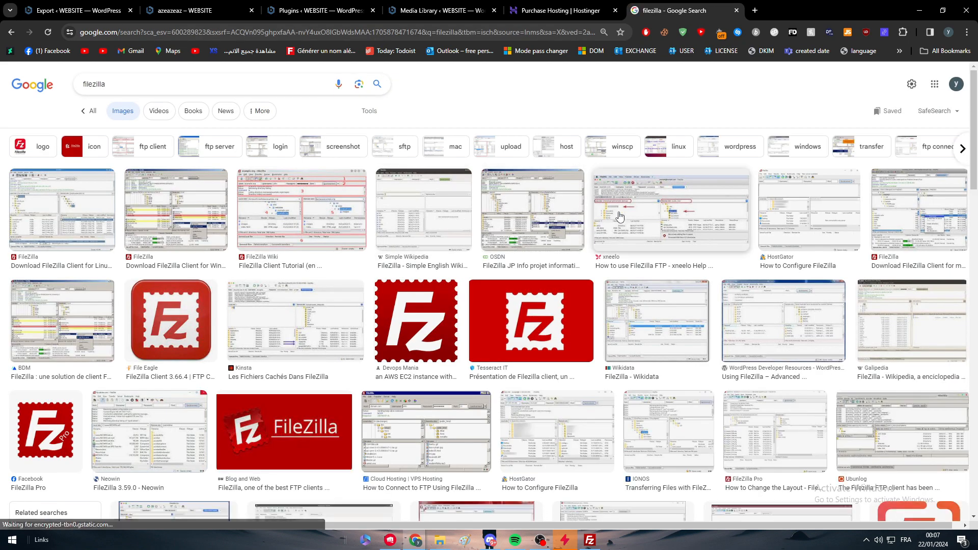
left_click(708, 257)
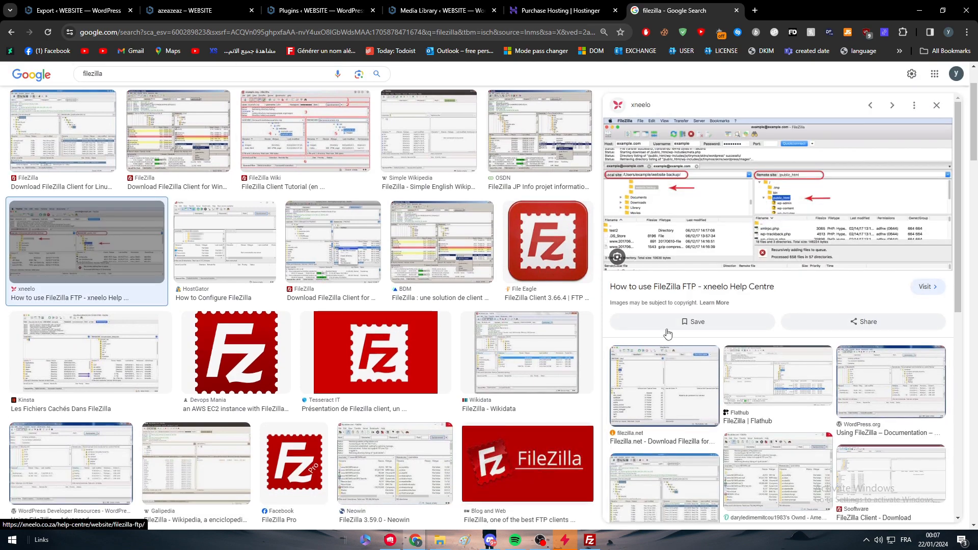
Bring FileZilla back, resize its window, and browse the local Downloads folder
left_click(590, 540)
left_click_drag(616, 6, 346, 58)
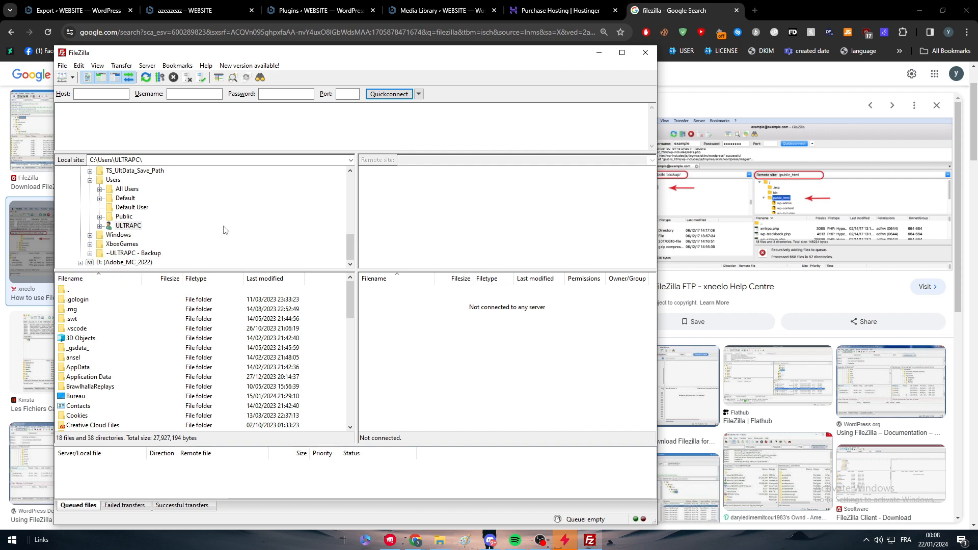
scroll(98, 406, "down", 4)
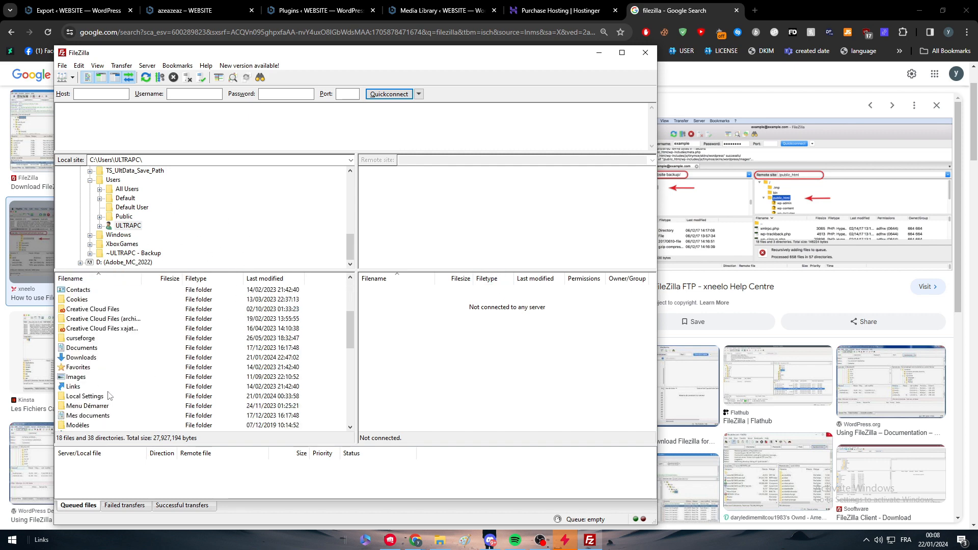
double_click(77, 357)
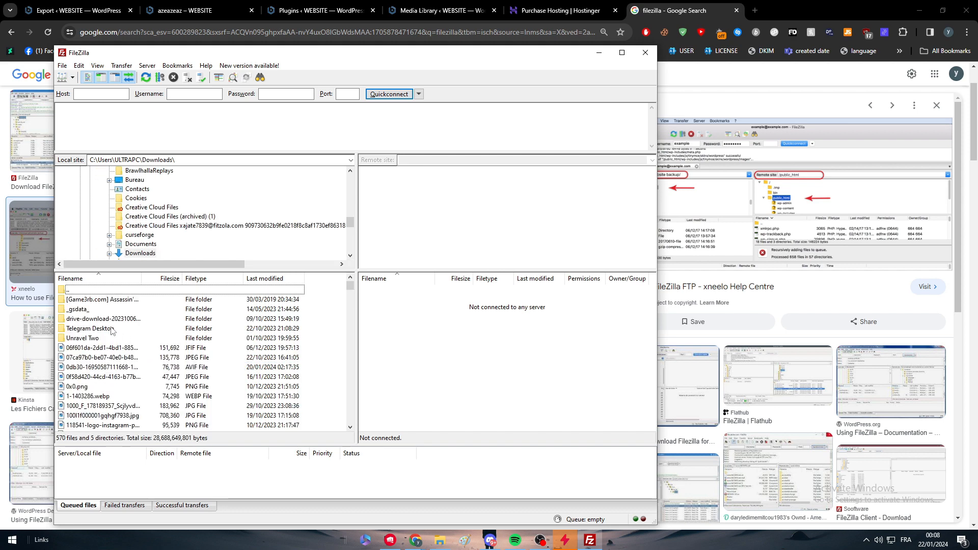
scroll(111, 330, "down", 1)
left_click_drag(350, 288, 345, 442)
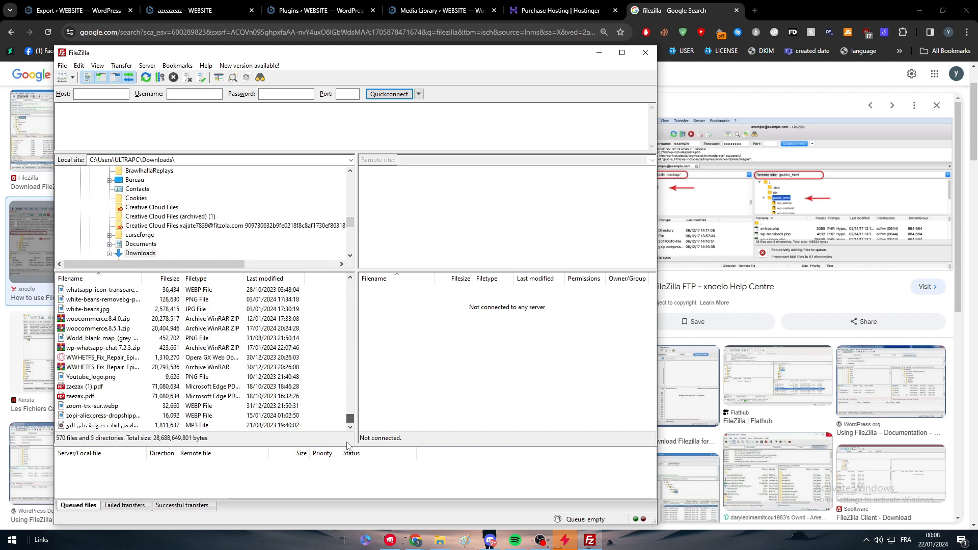
scroll(350, 336, "up", 3)
left_click_drag(365, 261, 363, 257)
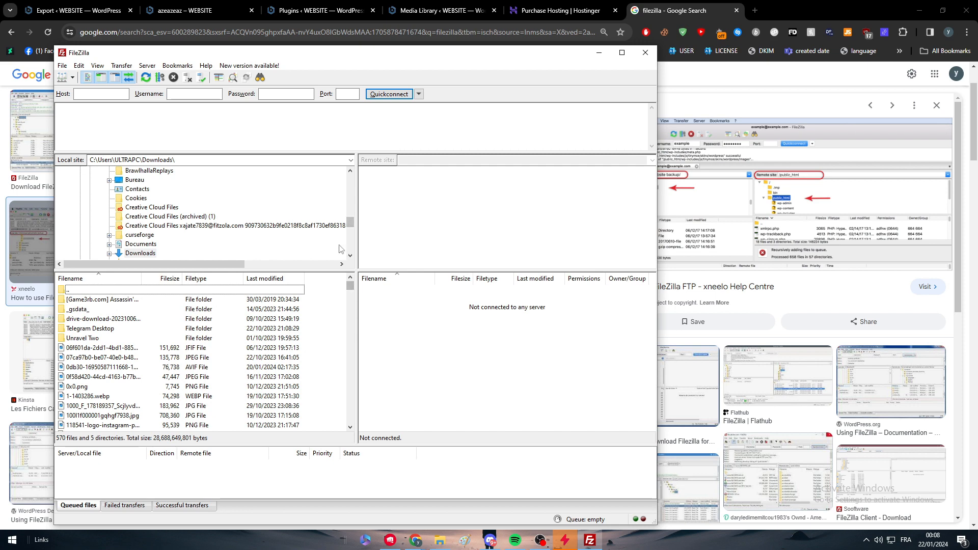
double_click(208, 158)
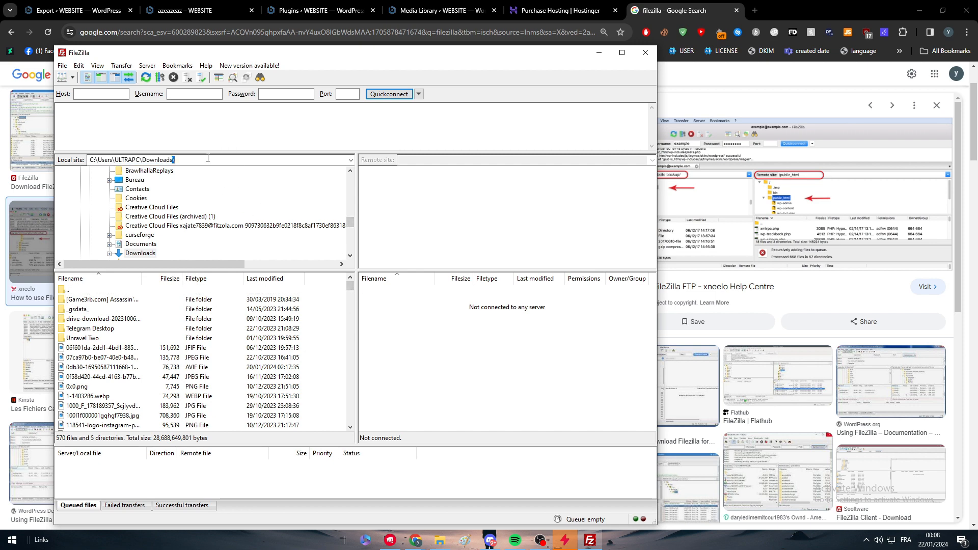
left_click(109, 254)
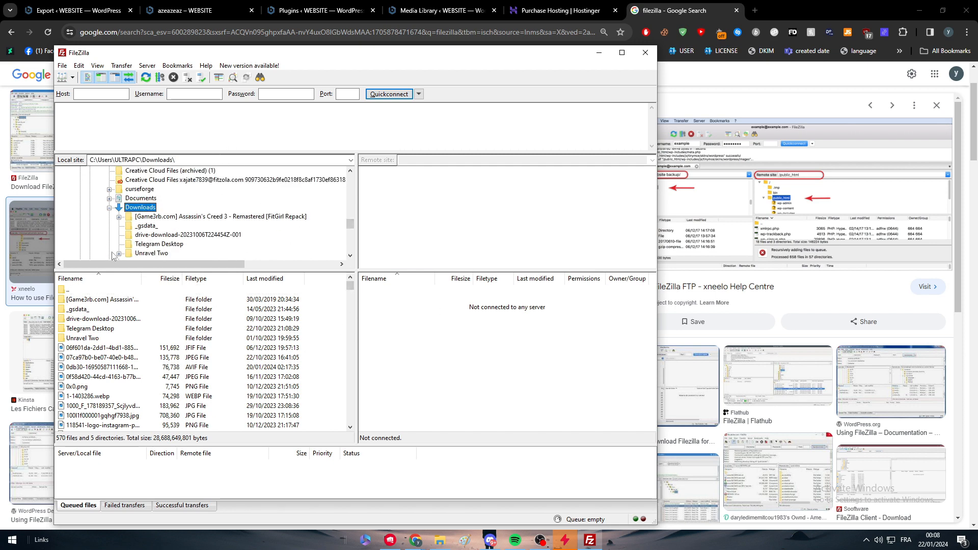
scroll(135, 228, "down", 2)
scroll(138, 234, "up", 3)
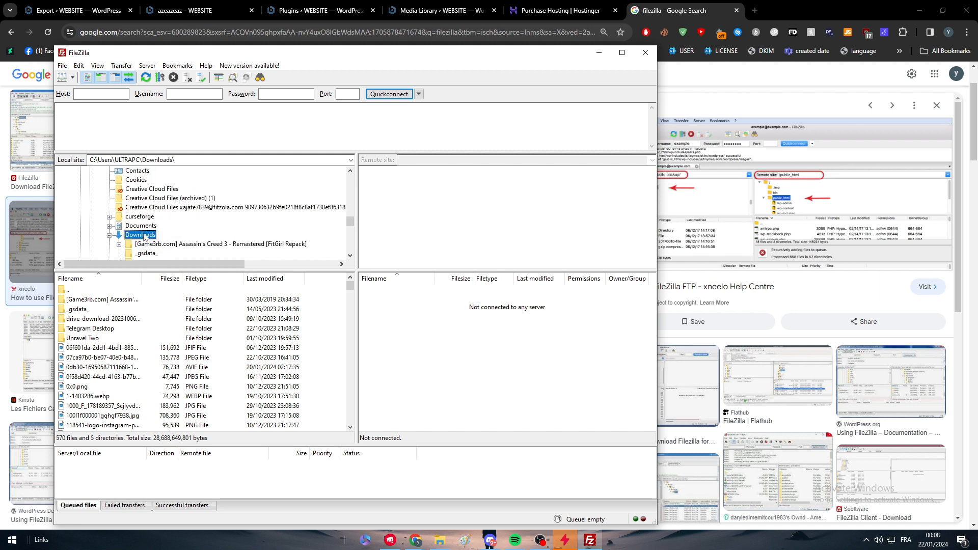
scroll(142, 242, "down", 2)
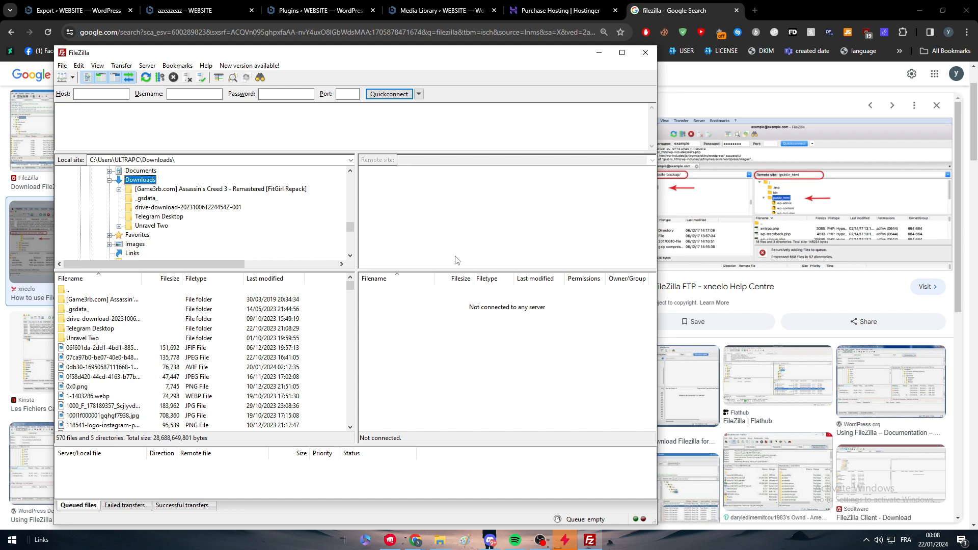
Choose FTP as the export destination to open the FTP Extension page
left_click(79, 9)
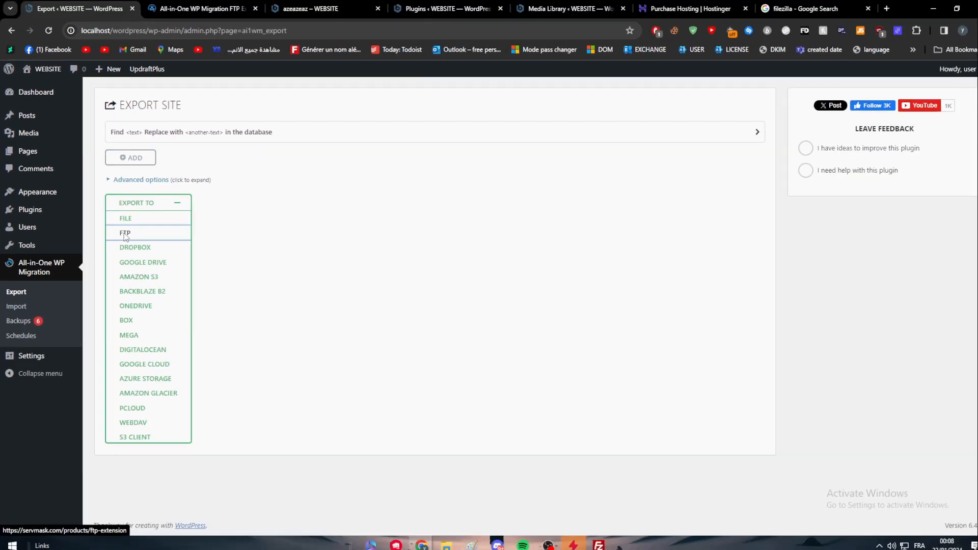
left_click(183, 275)
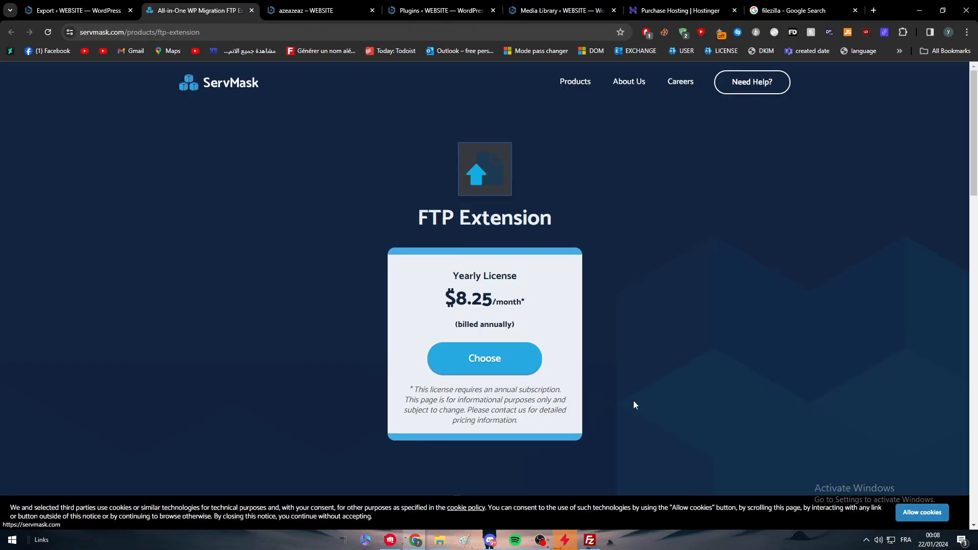
double_click(456, 301)
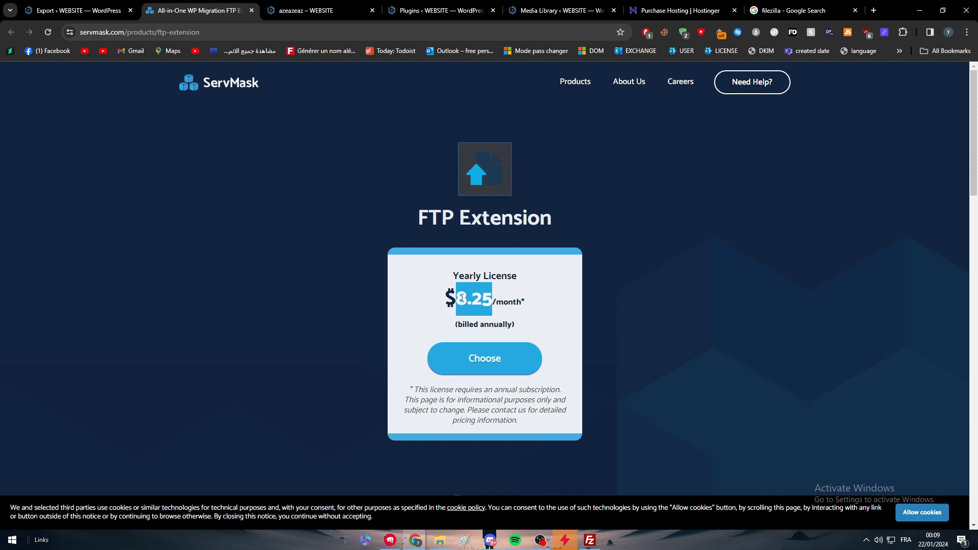
Return to the export page and expand the Advanced options and the Export To list
left_click(79, 11)
left_click(176, 205)
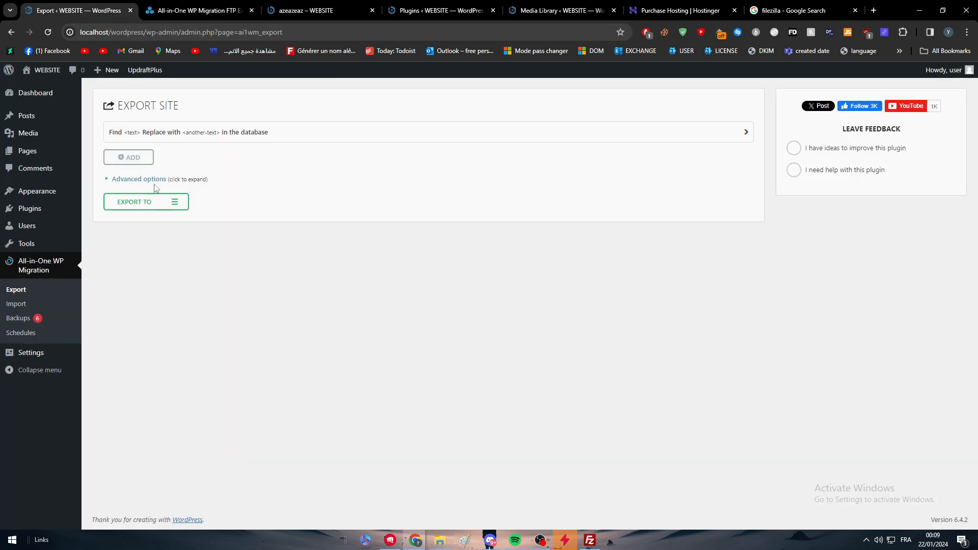
left_click(147, 179)
left_click(152, 321)
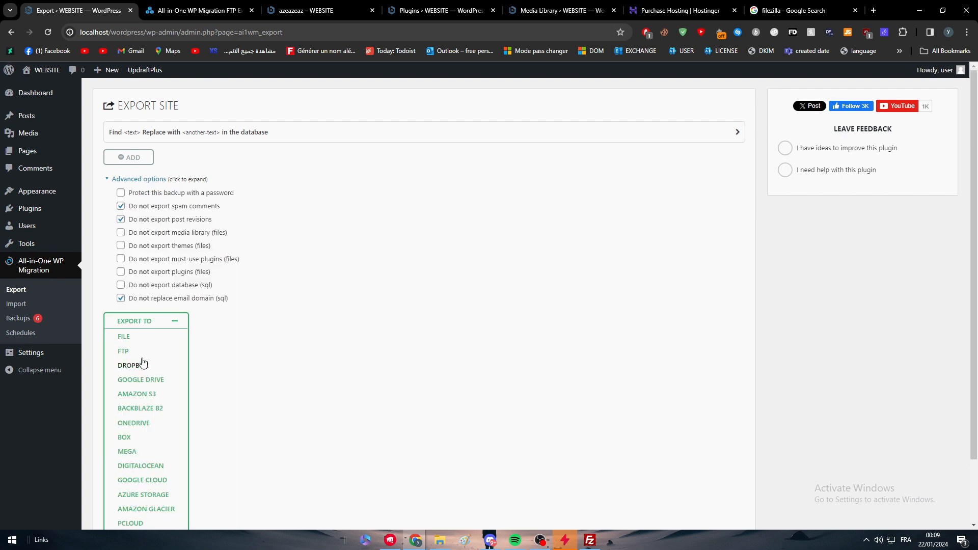